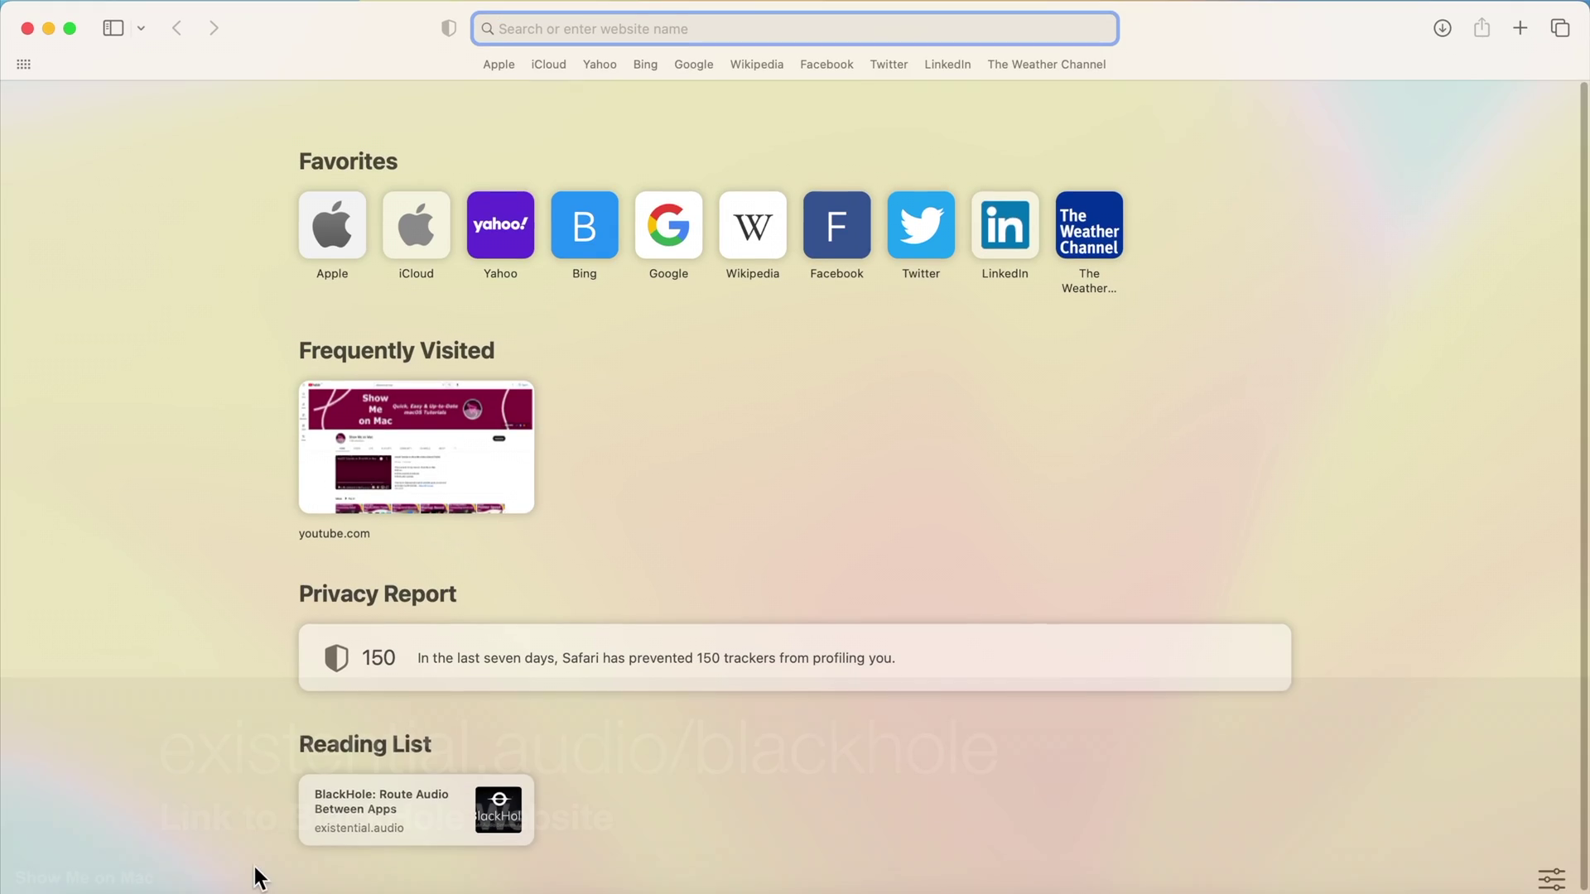
- Submit the BlackHole sign-up form with the user's e-mail address and first and last name
left_click(346, 837)
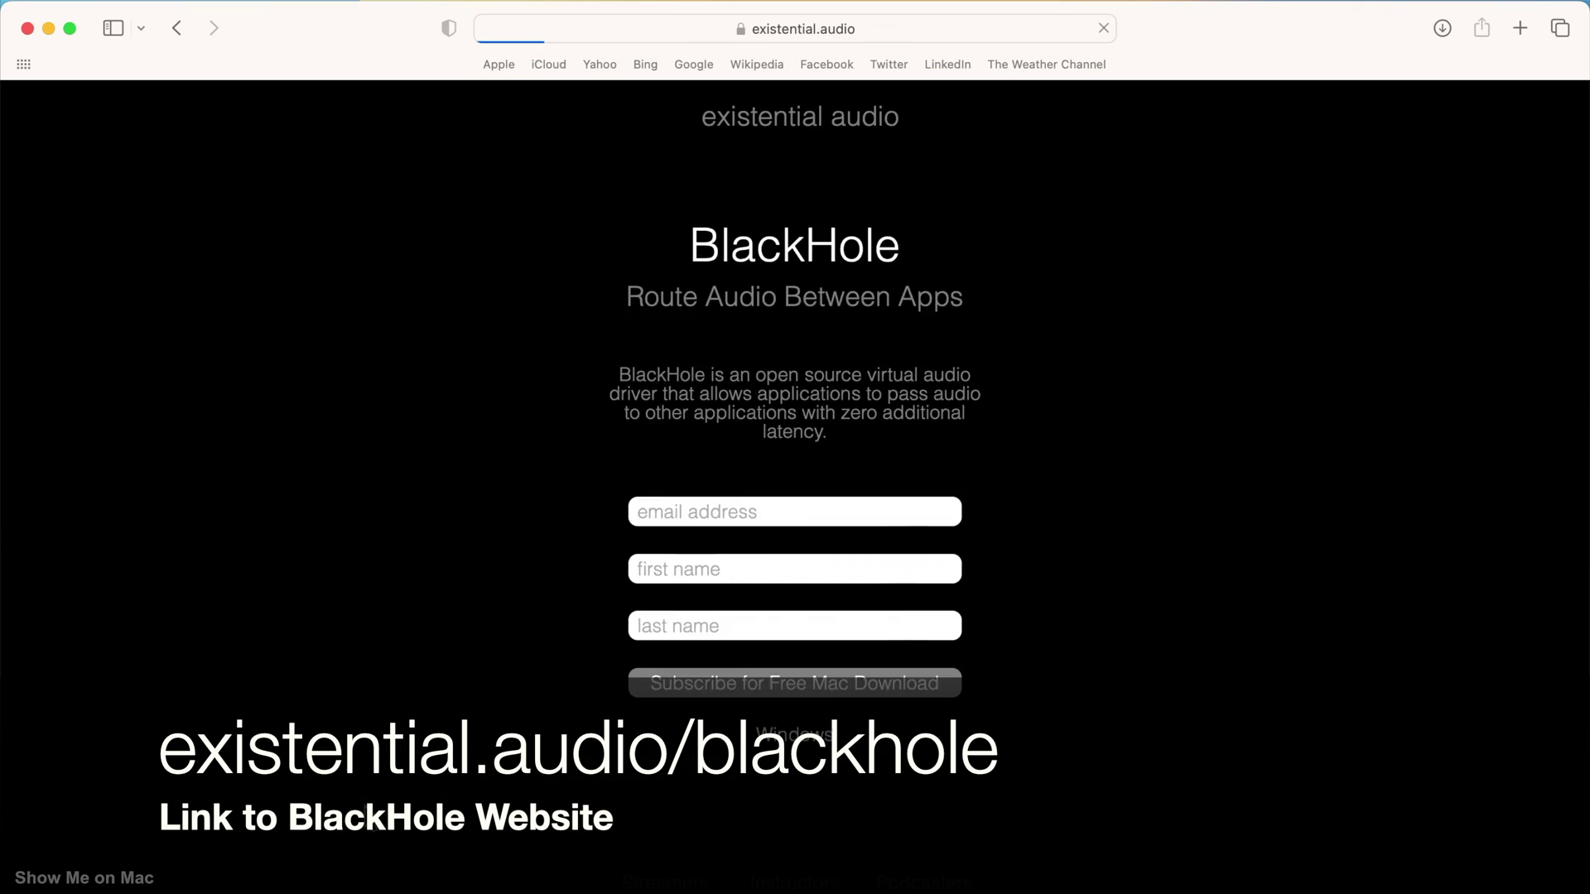
left_click(822, 565)
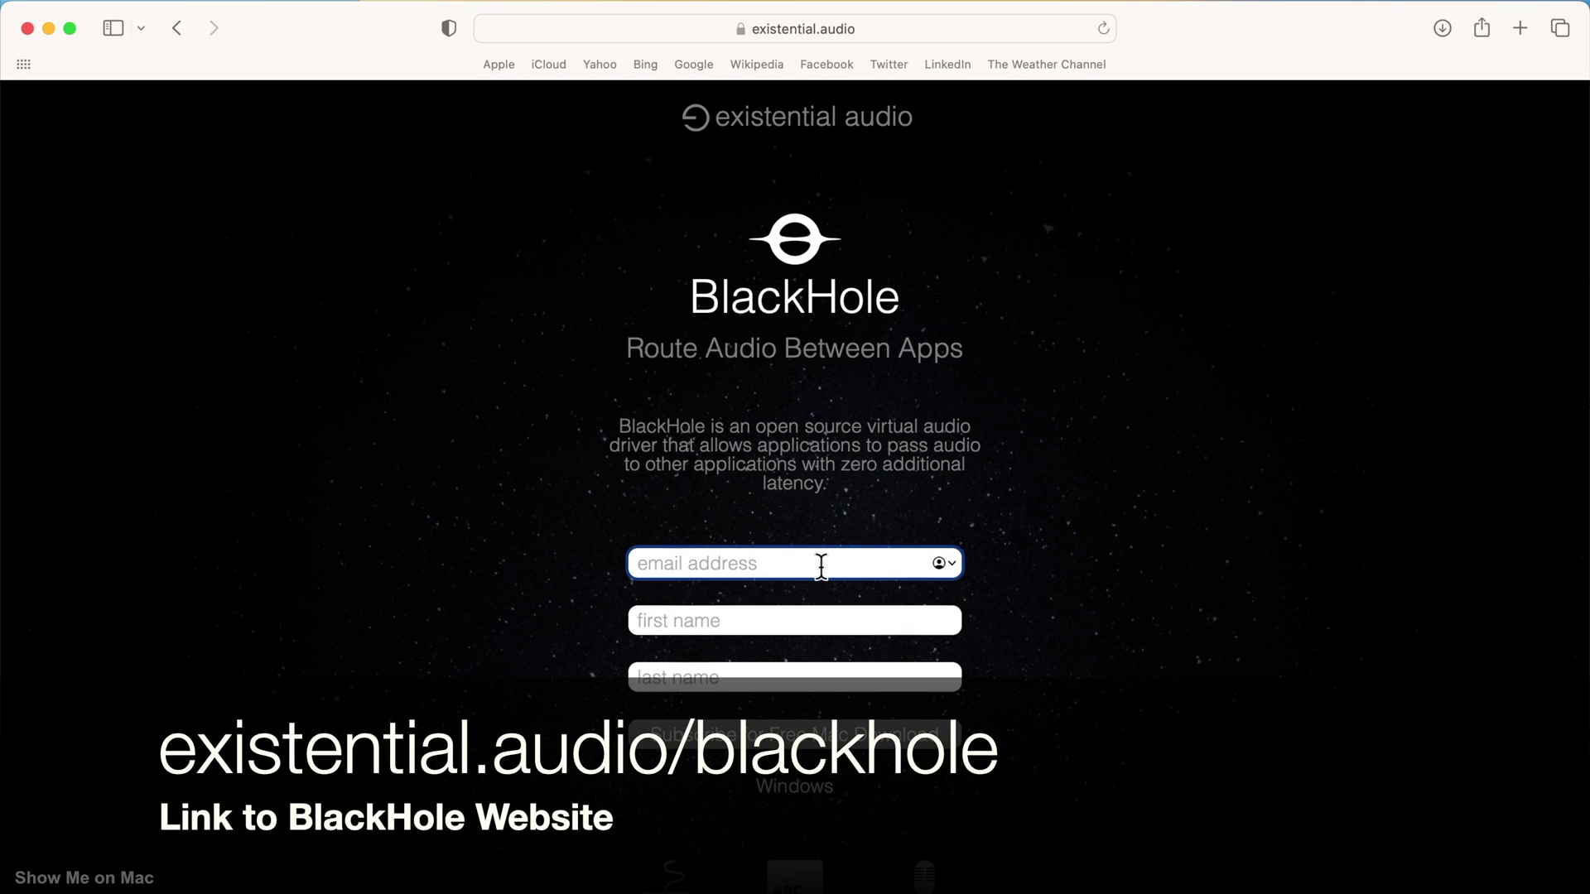
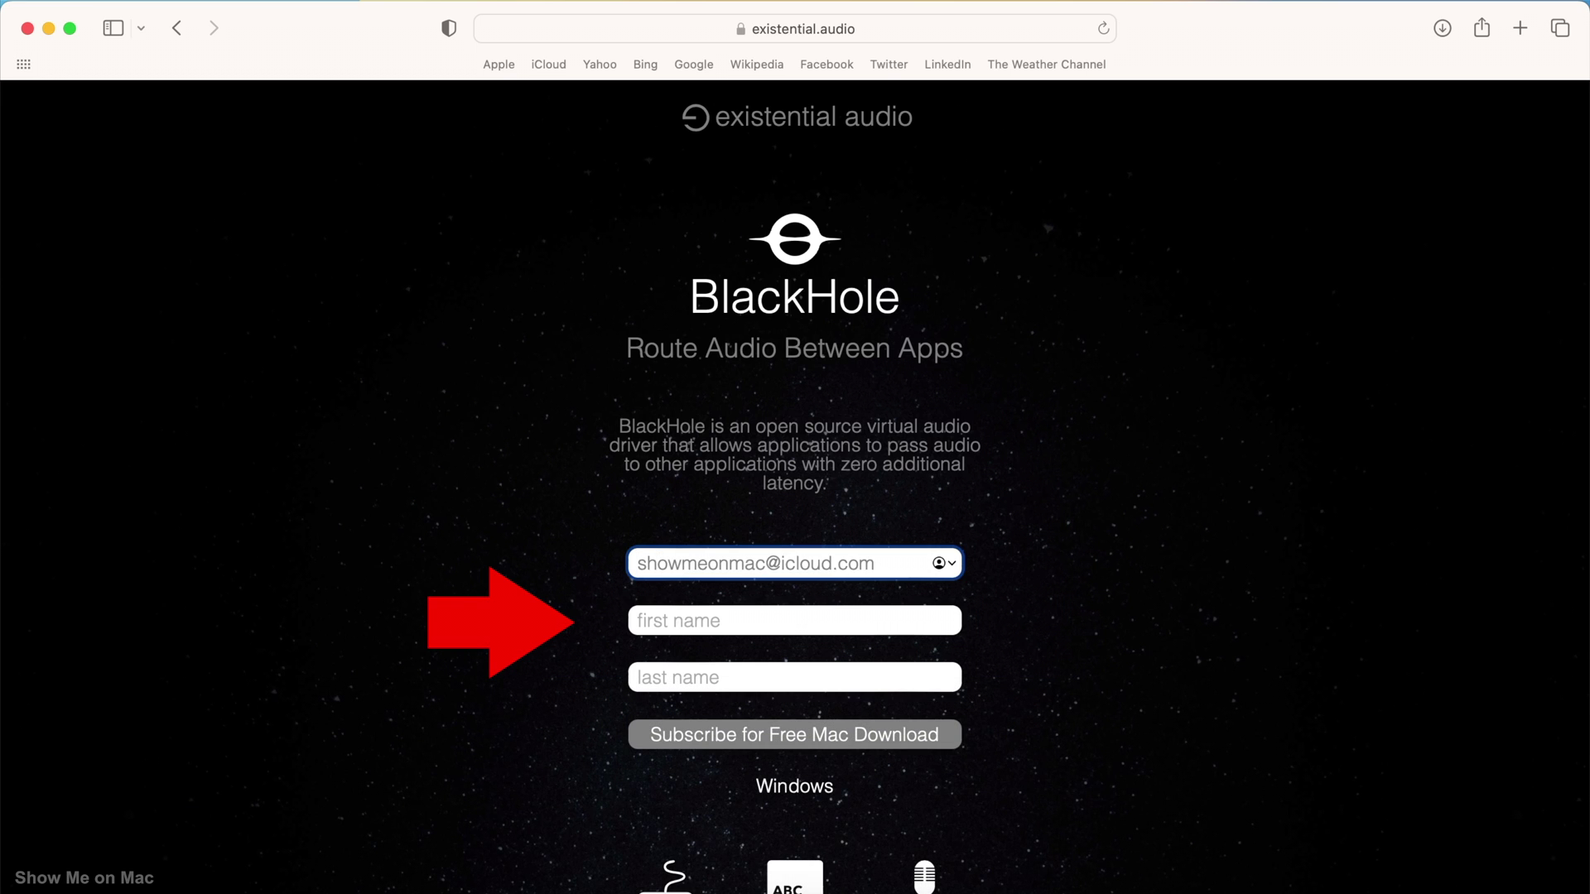
left_click(788, 618)
type("show me")
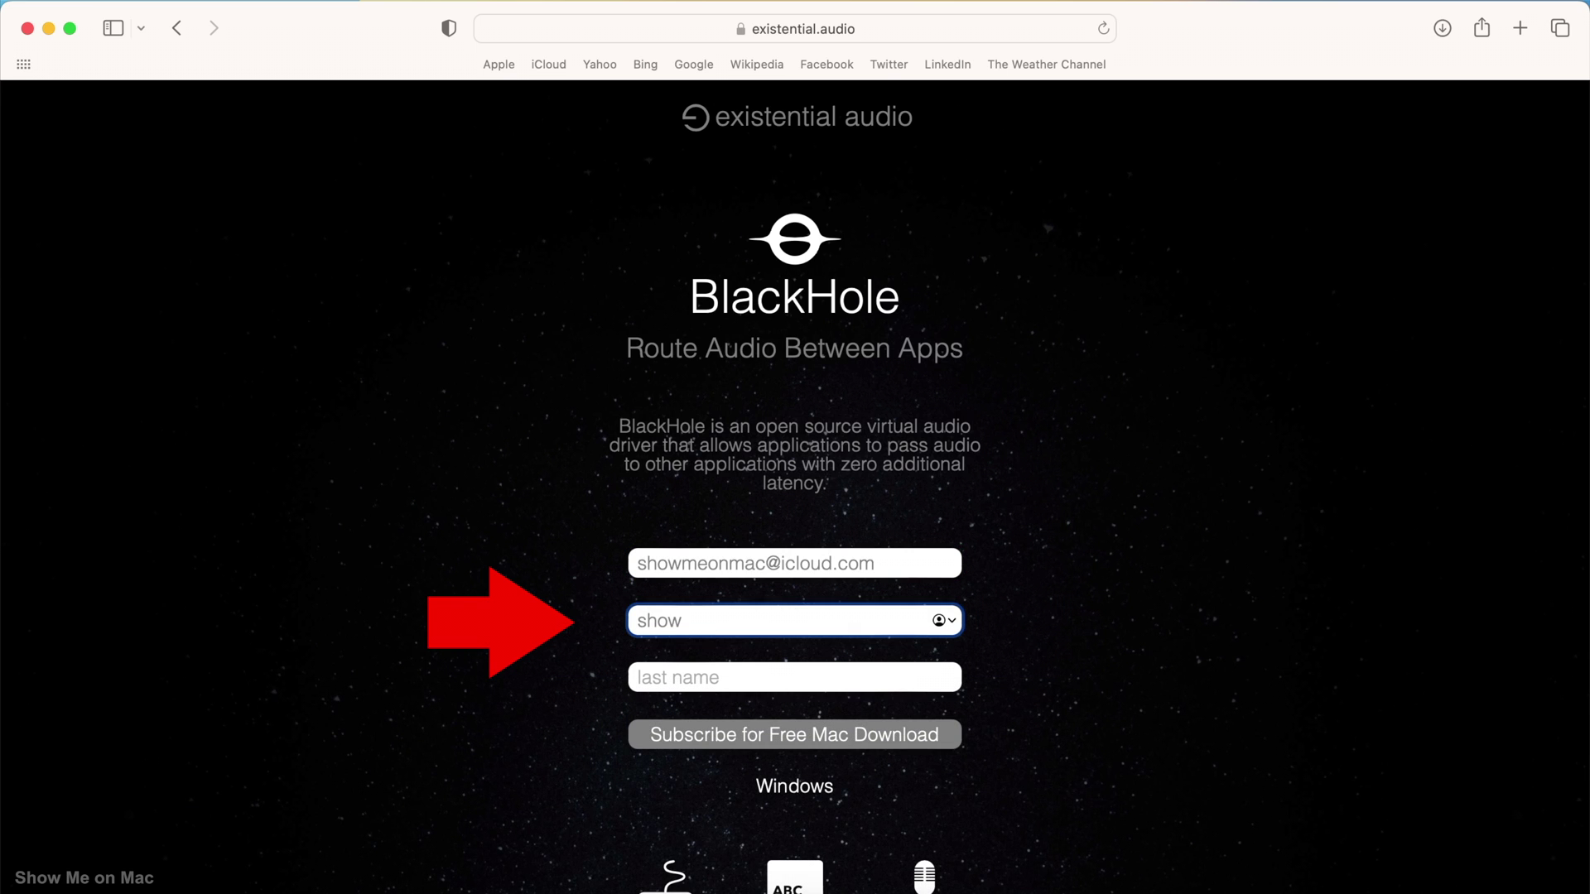
key("Tab")
type("on mac")
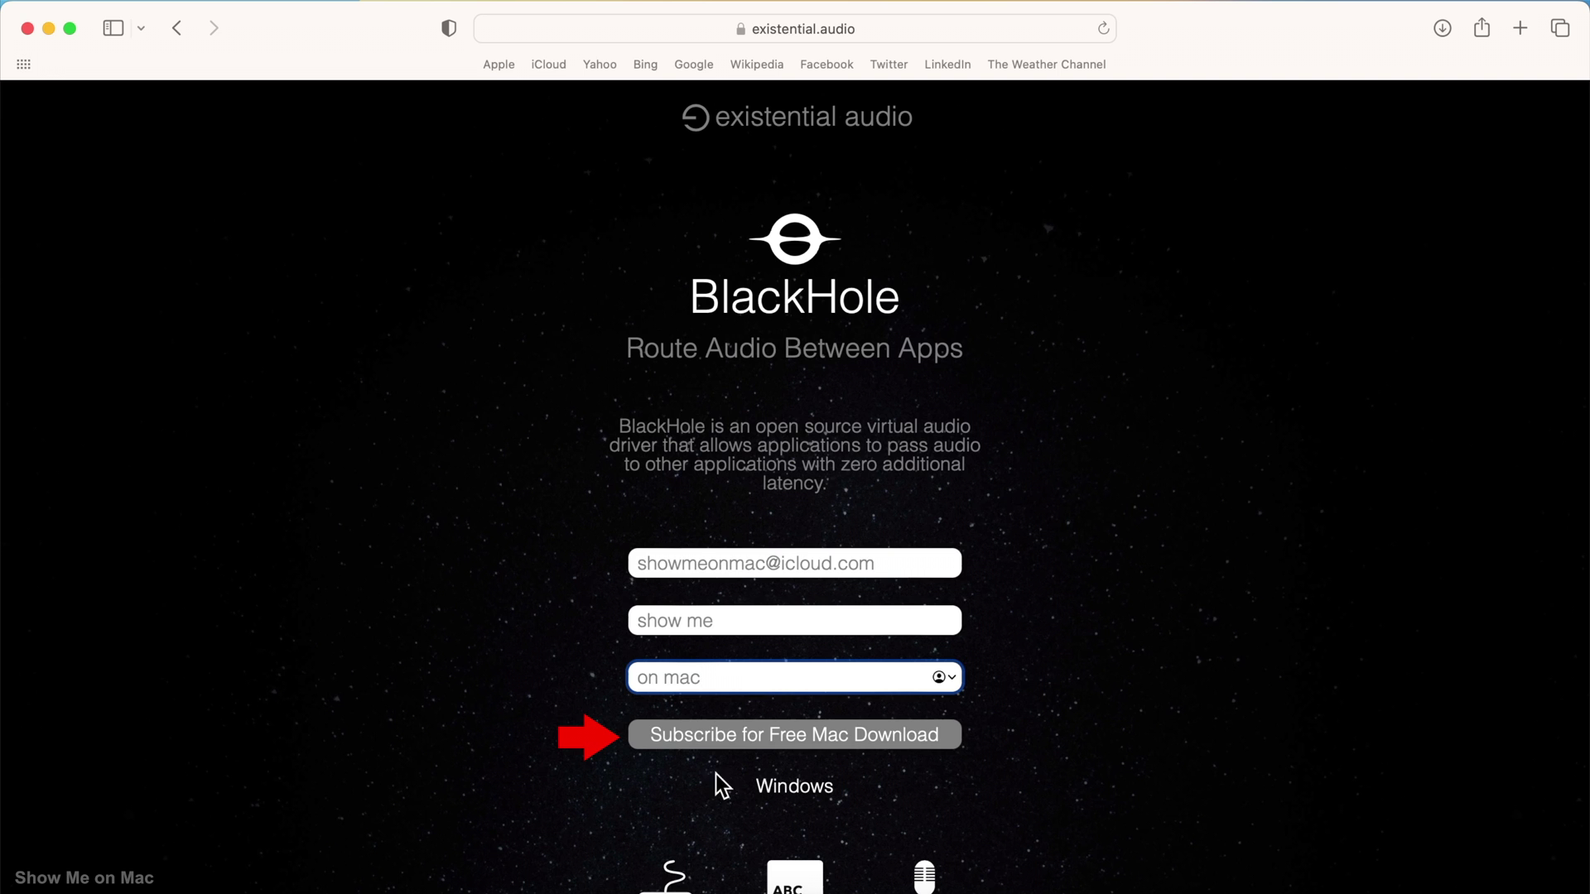
left_click(768, 735)
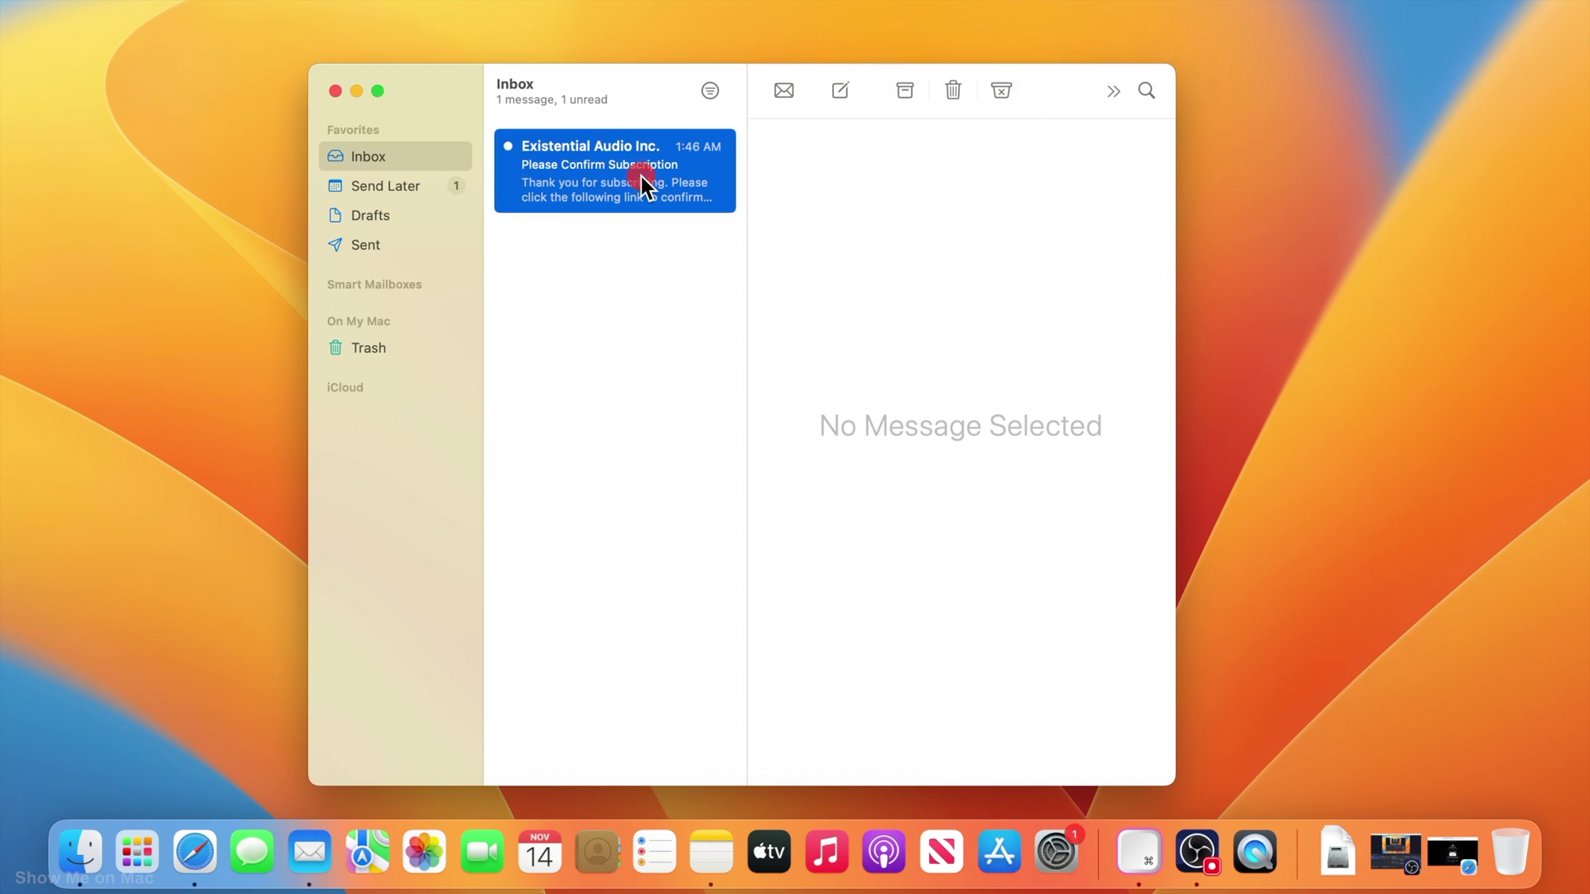
- Follow the confirmation email's link to the BlackHole download page
left_click(844, 327)
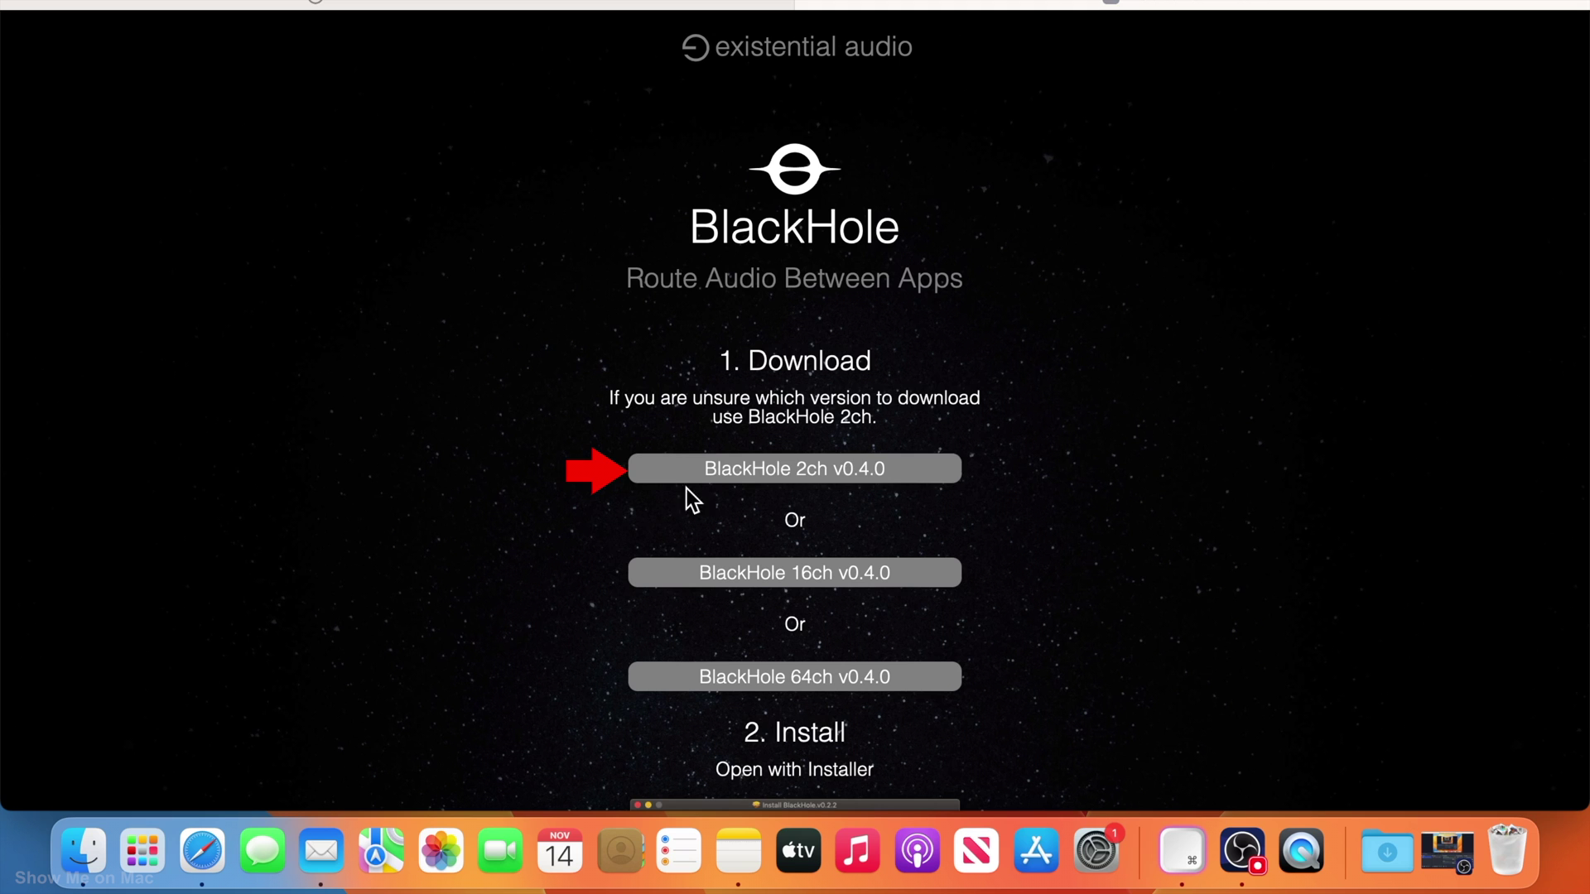
- Download the BlackHole 2ch v0.4.0 installer package
left_click(708, 473)
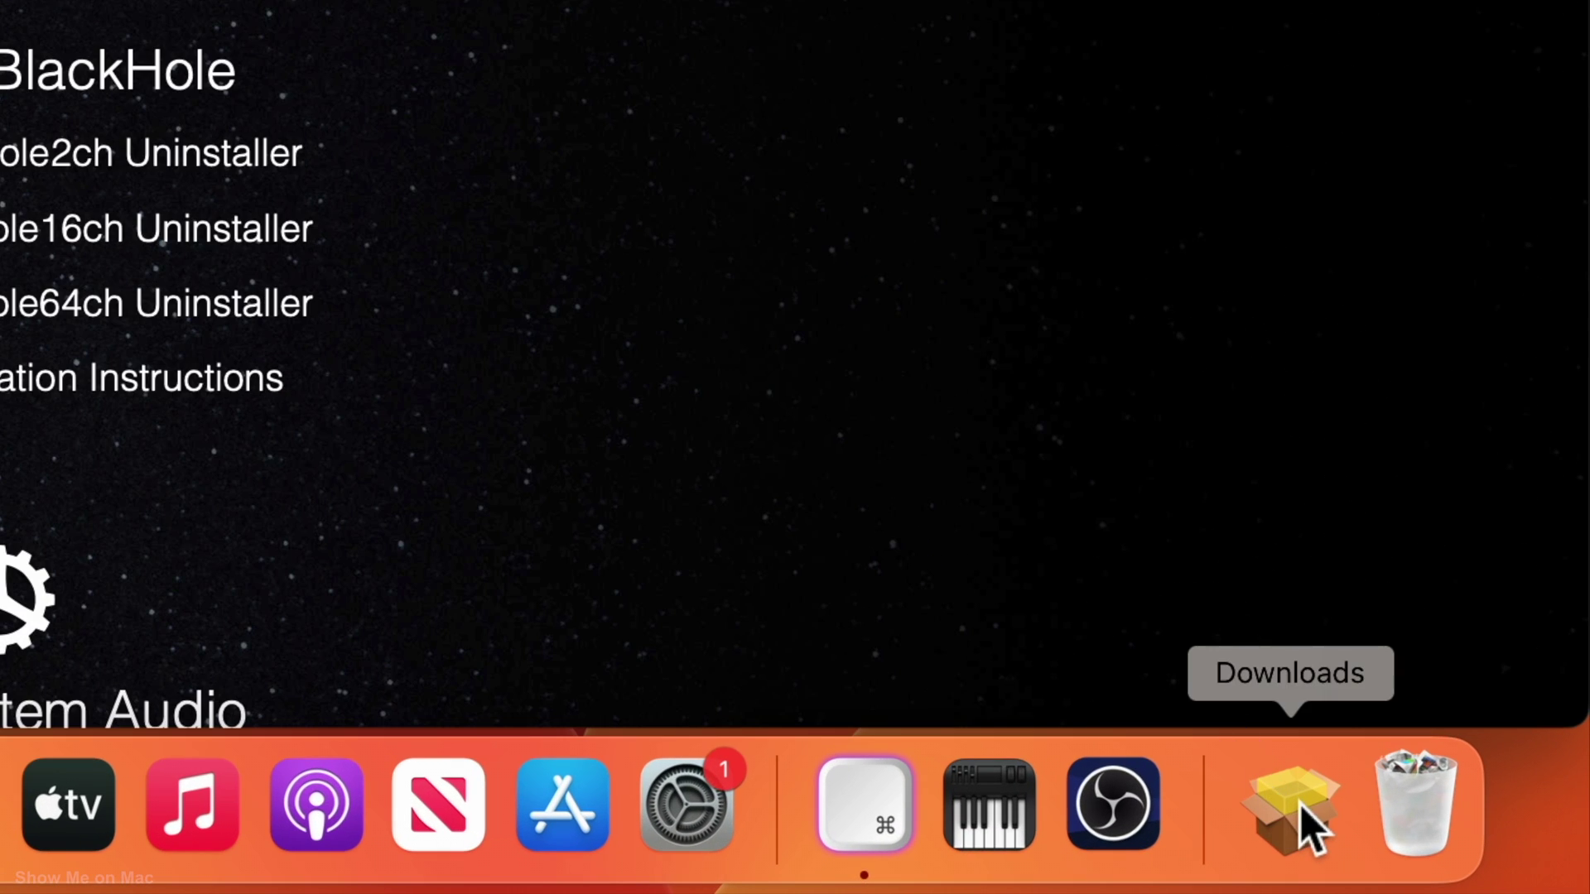
- Launch BlackHole2ch.v0.4.0.pkg from Downloads and accept the GNU General Public License
left_click(1299, 806)
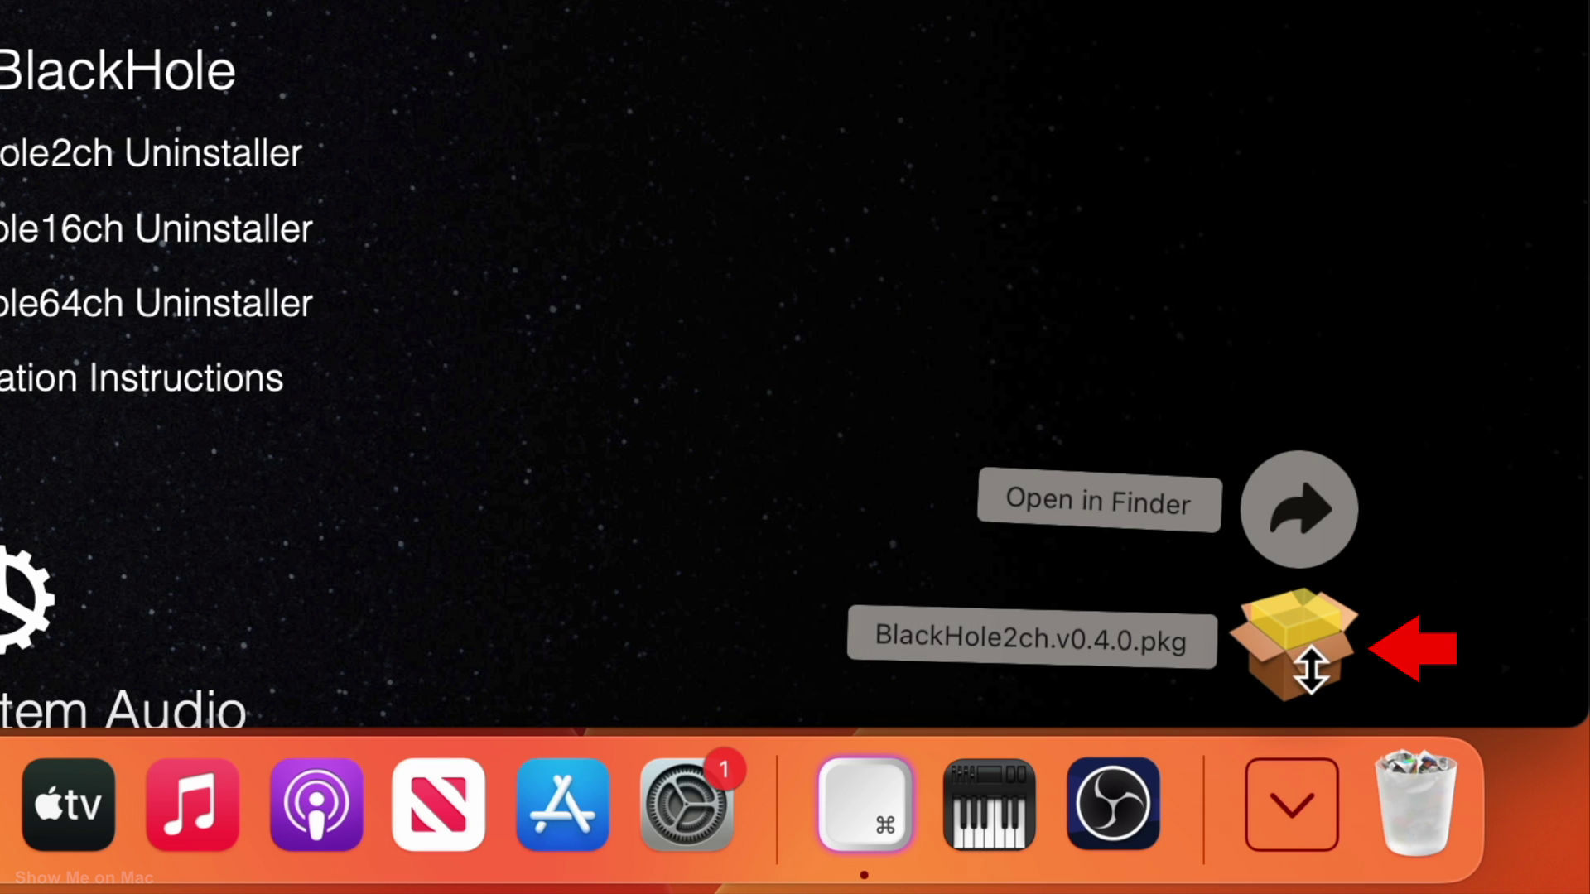
left_click(1289, 655)
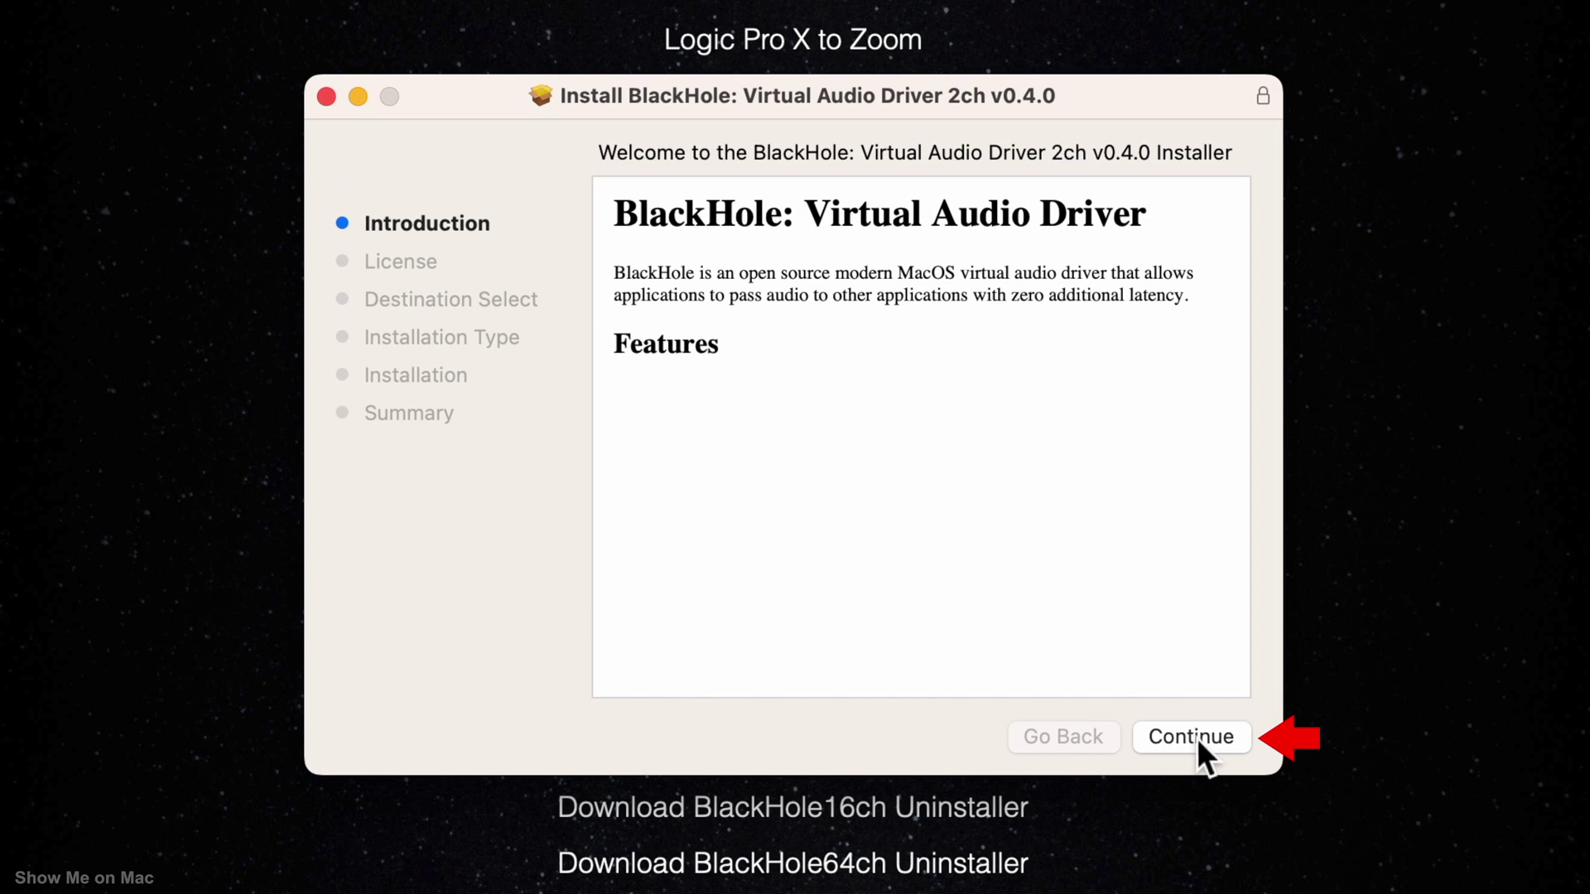
left_click(1197, 738)
left_click(1197, 737)
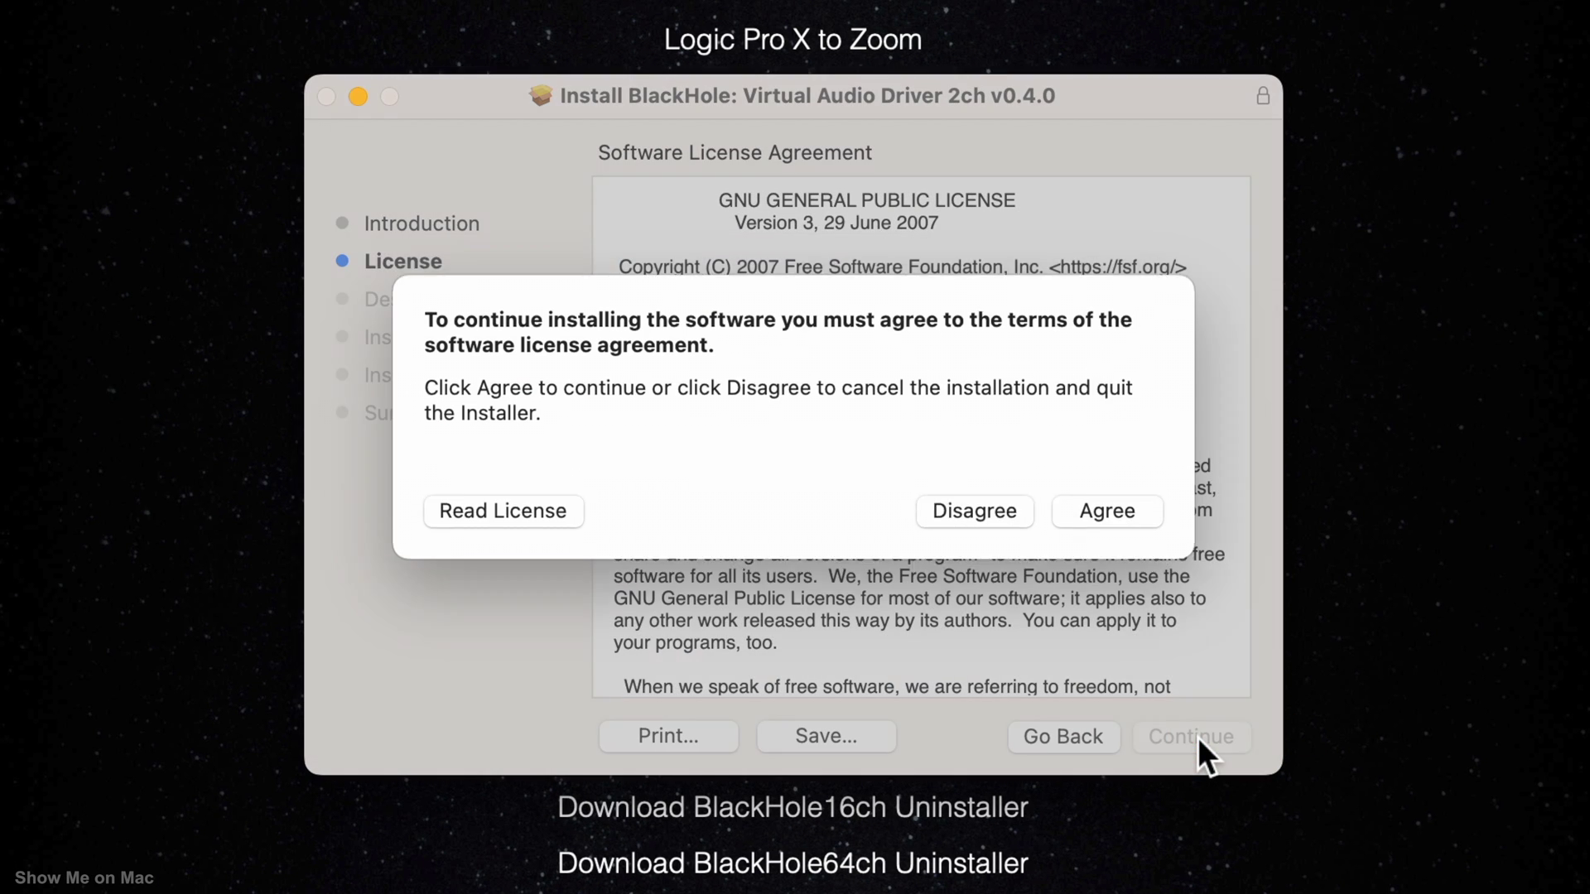
left_click(1100, 522)
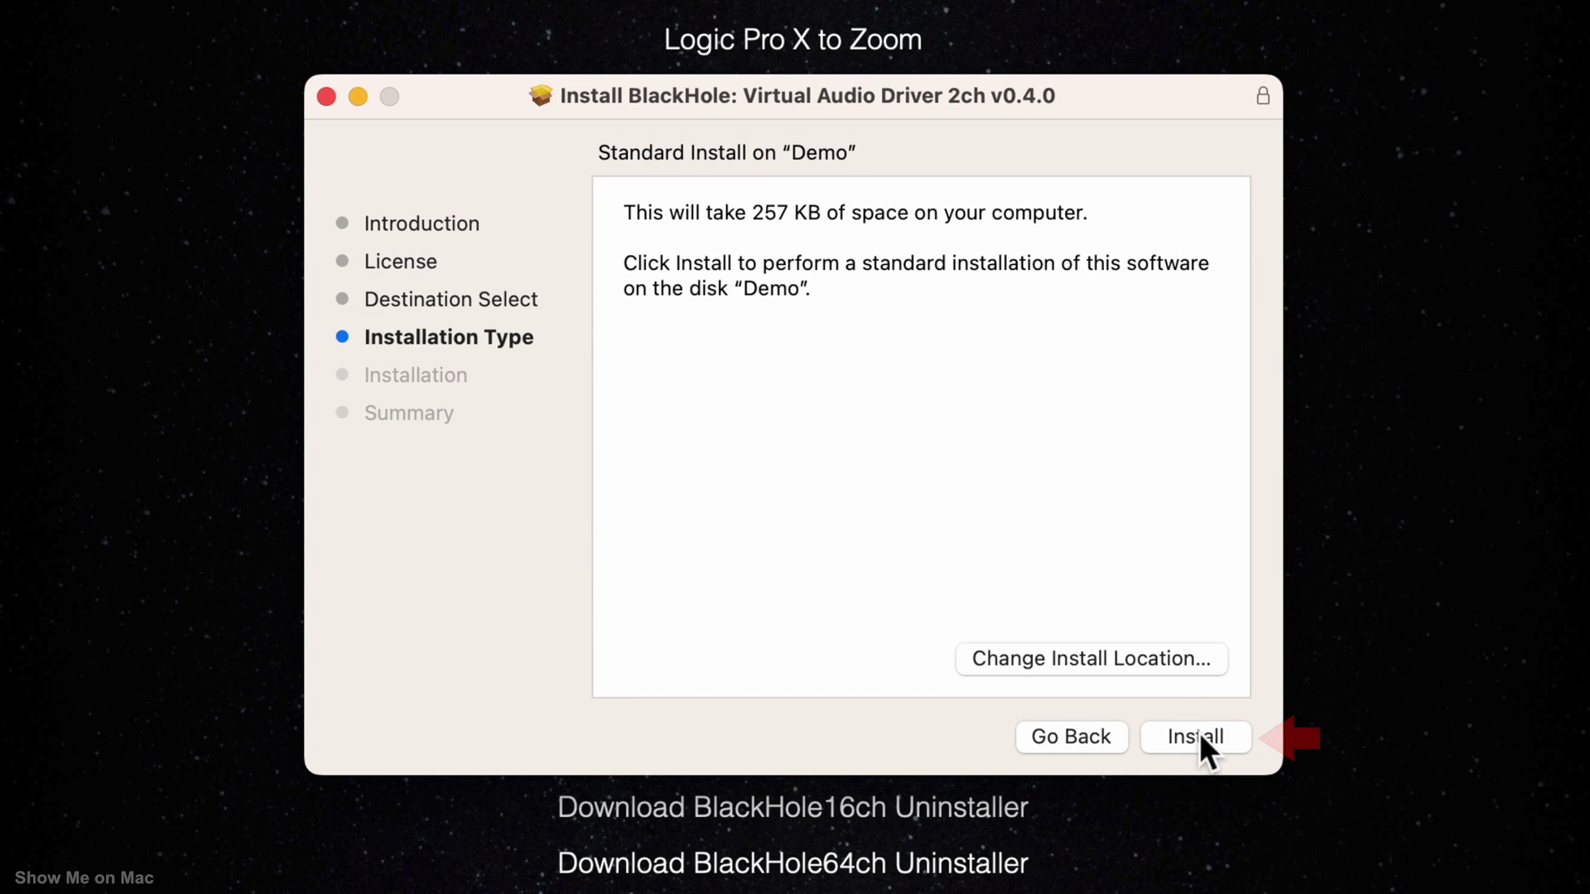
- Install BlackHole 2ch using the admin password, then close Installer and trash the package
left_click(1199, 734)
type("********")
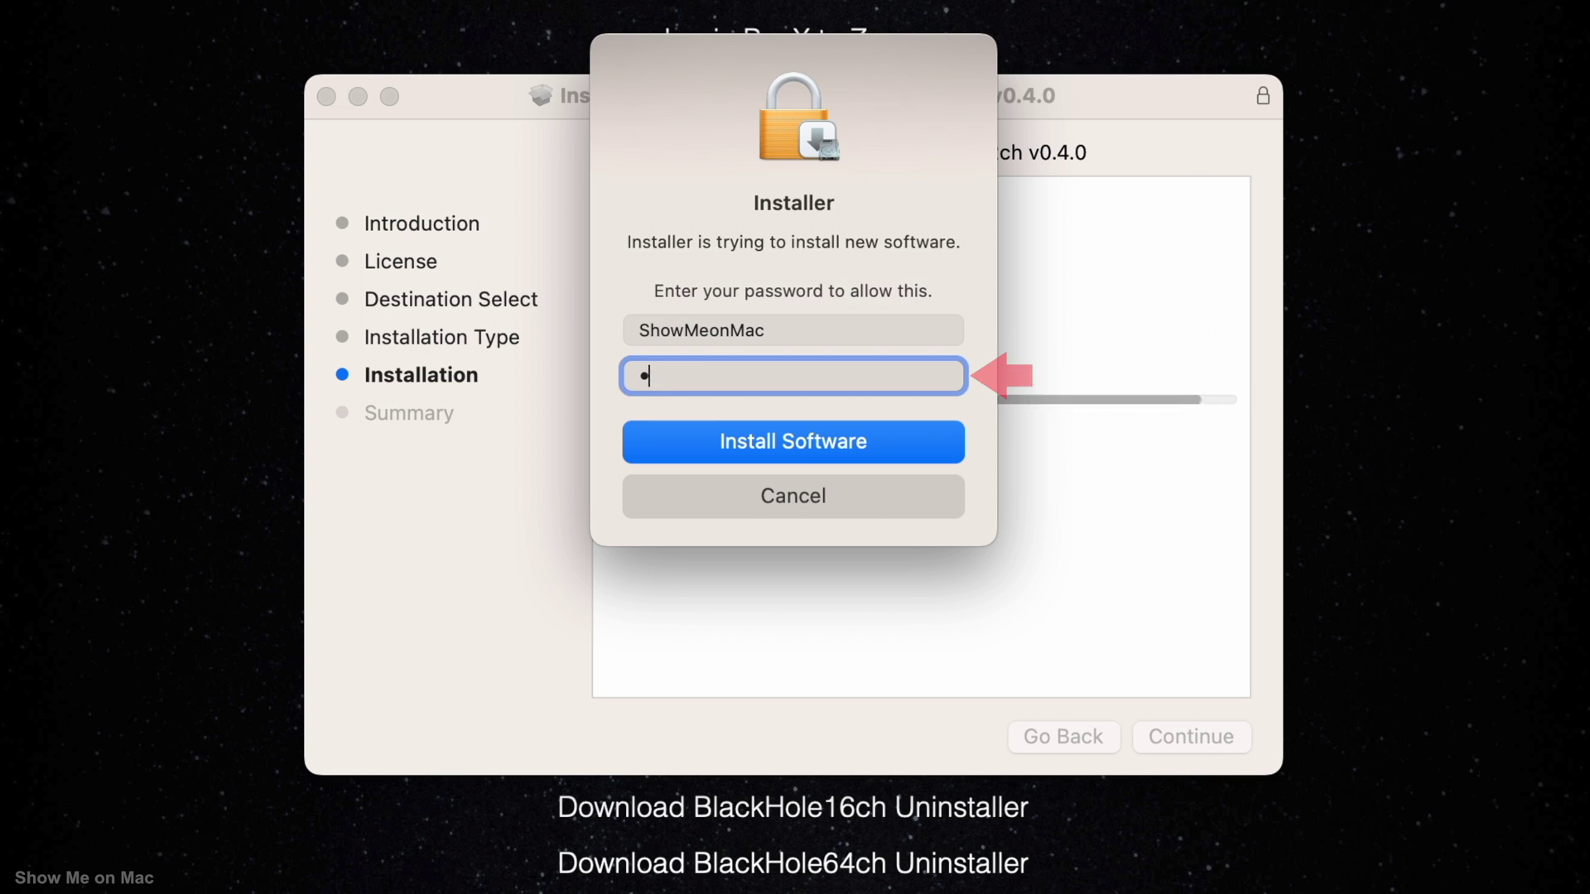
type("**")
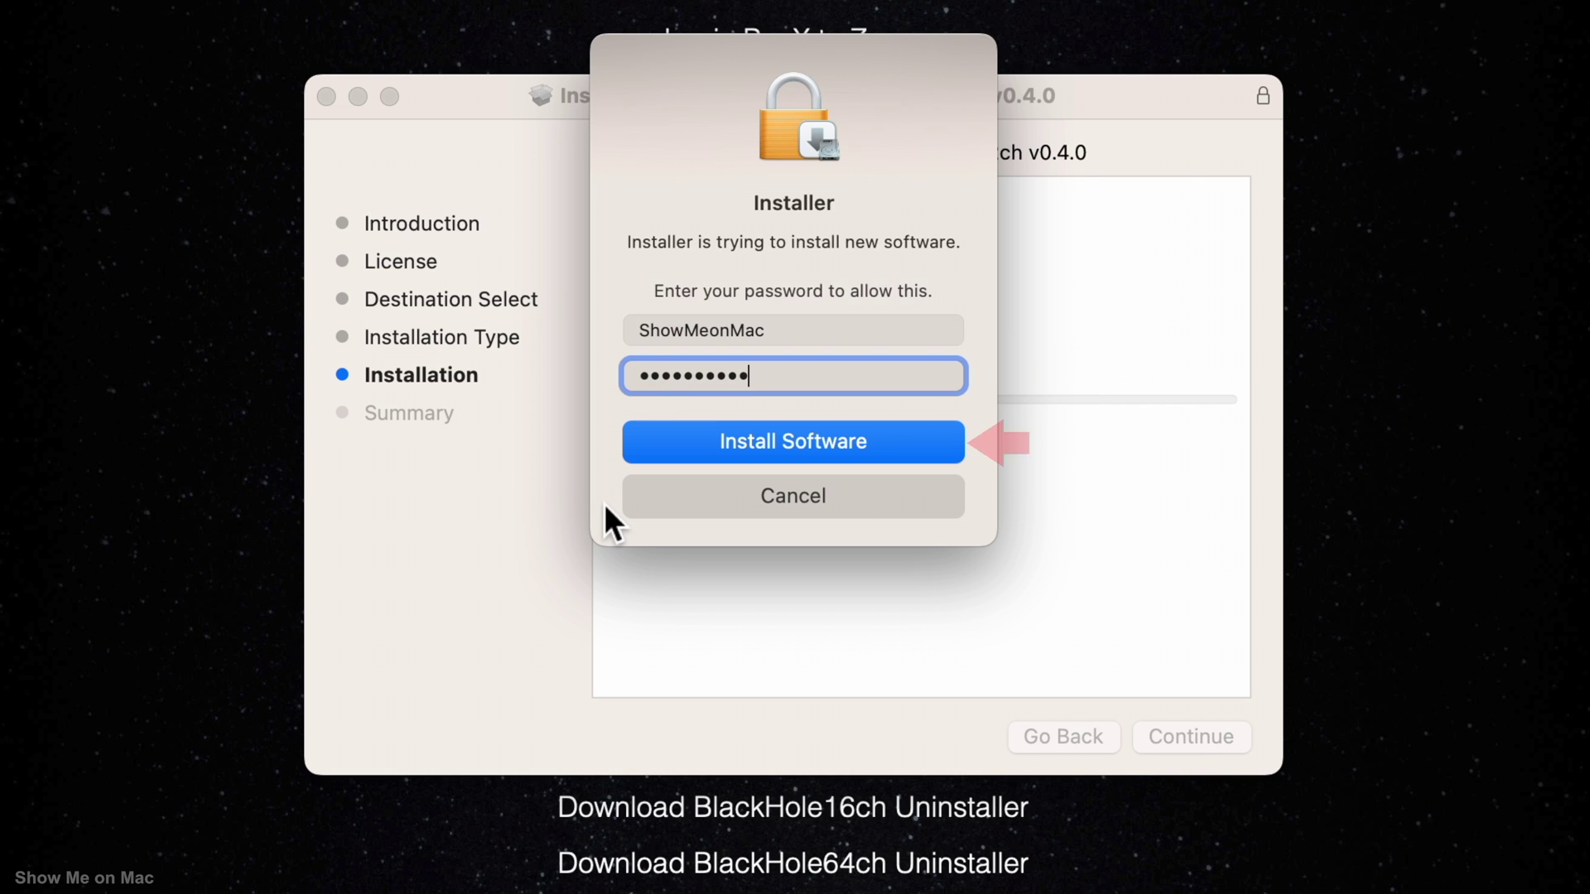
left_click(667, 443)
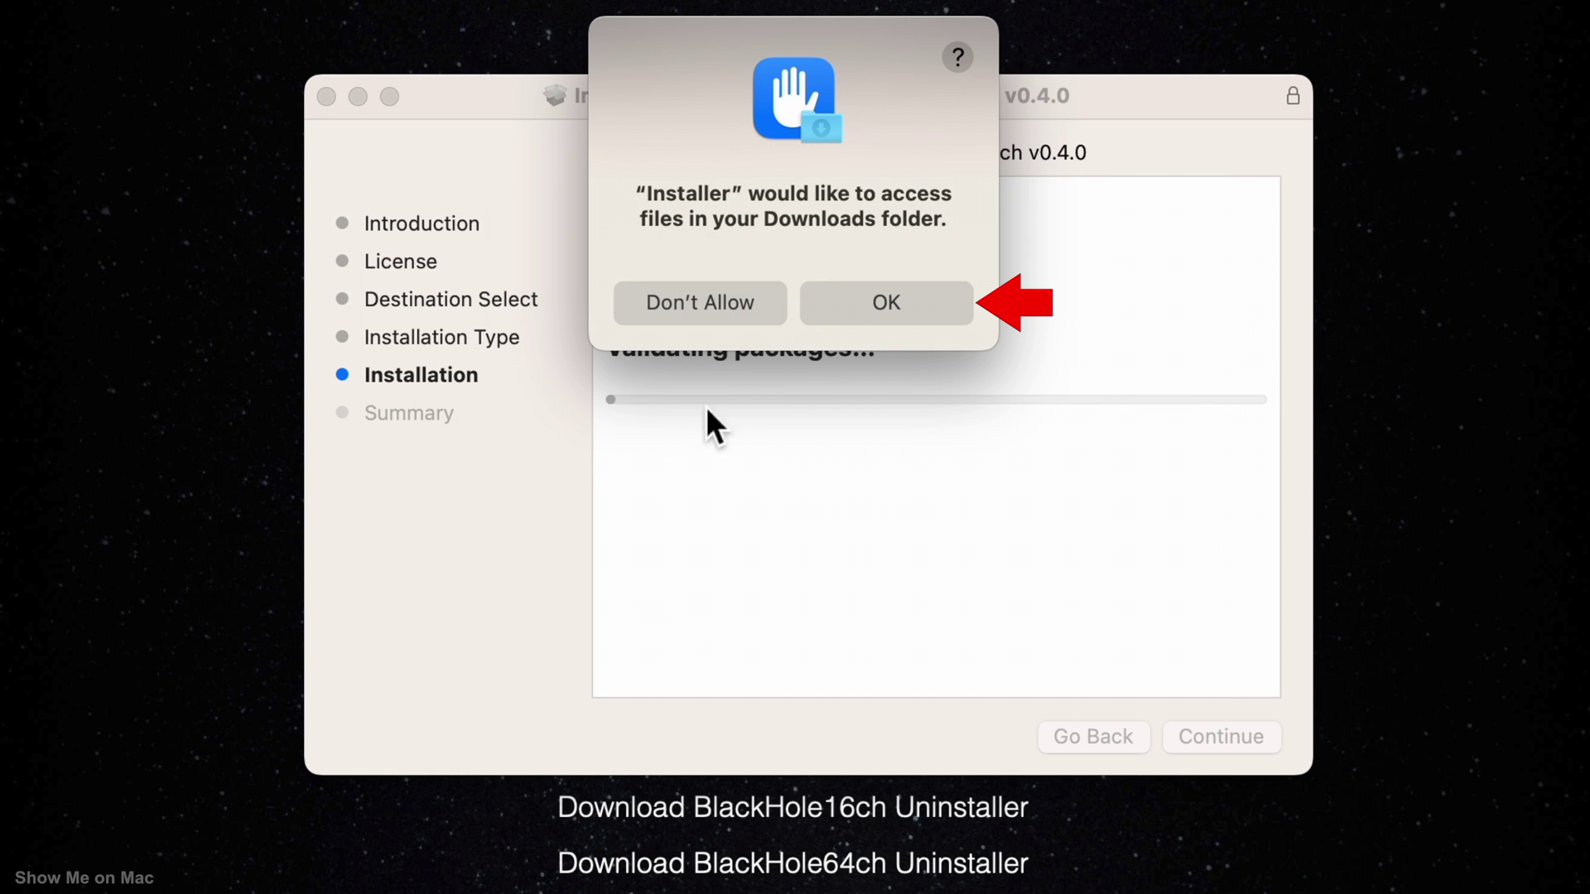
left_click(865, 306)
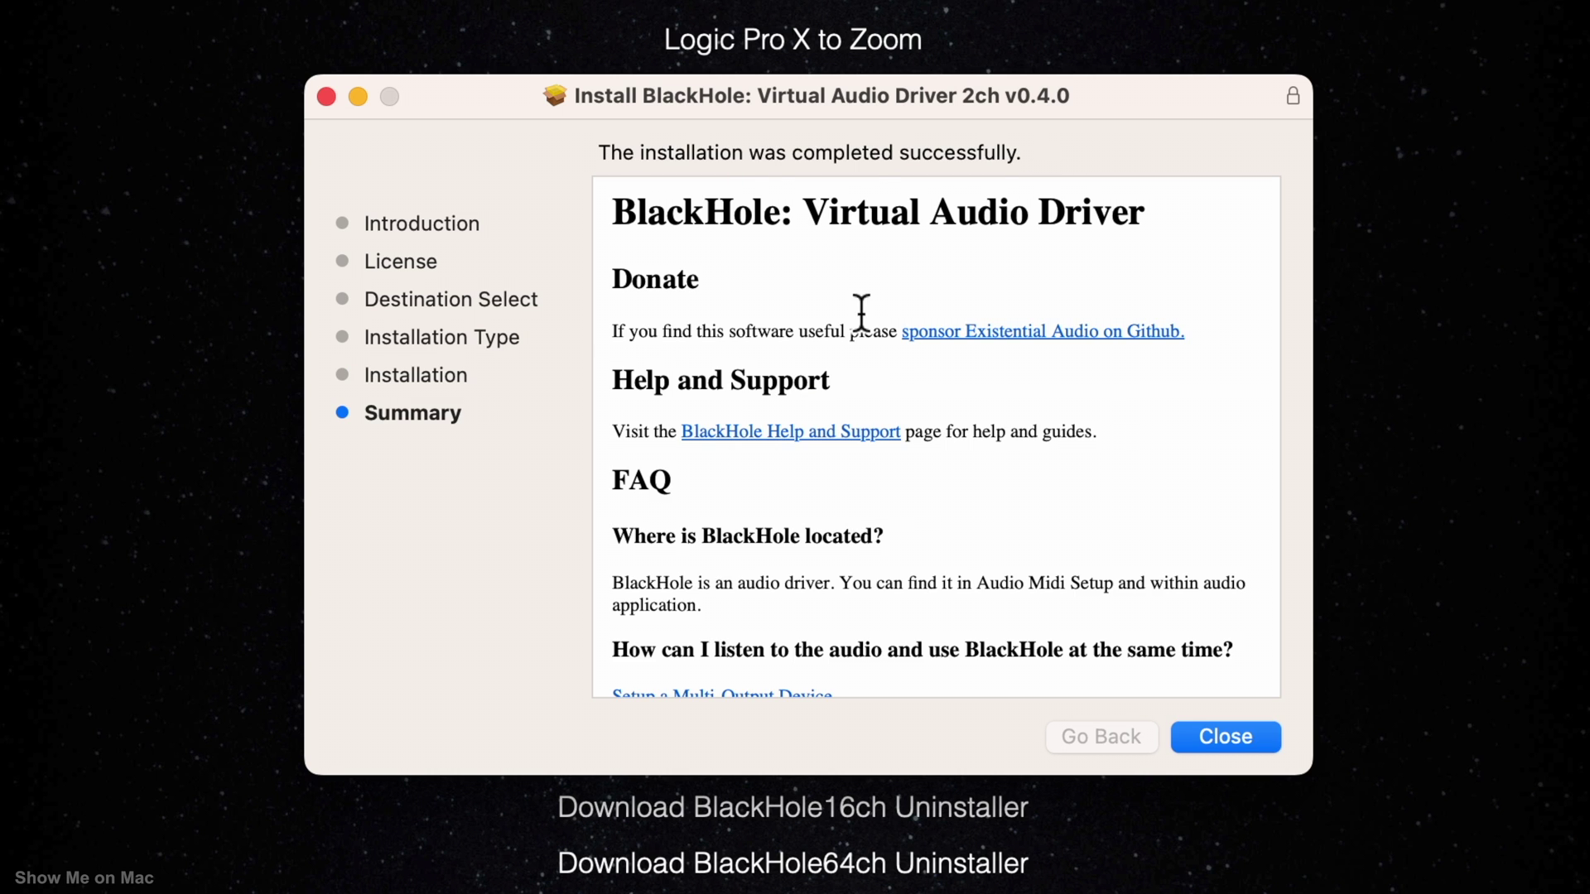
left_click(1222, 738)
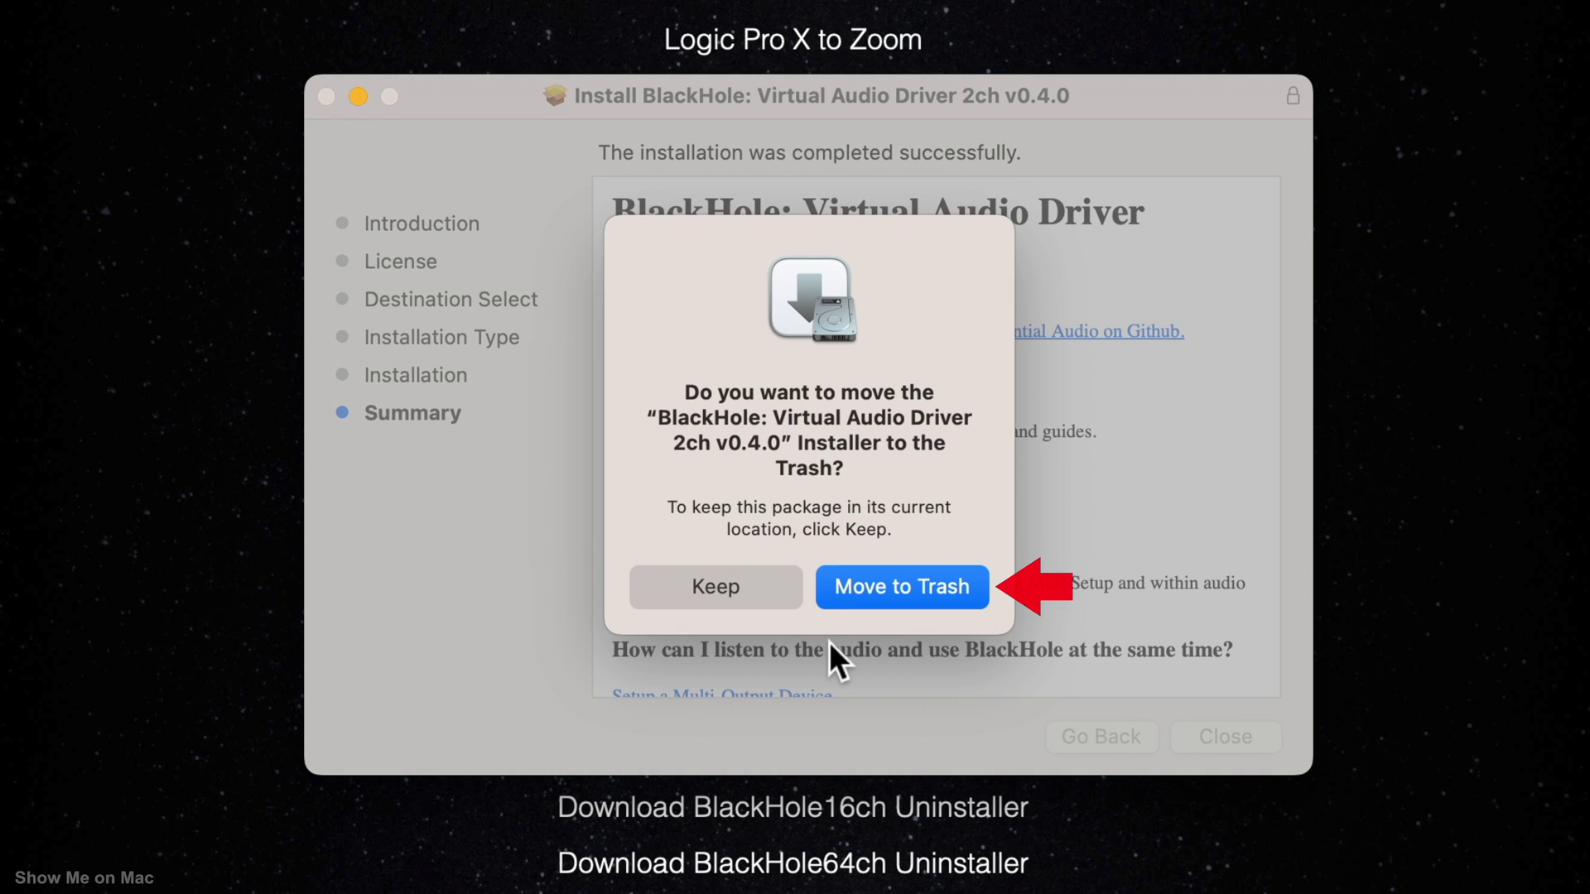
left_click(908, 586)
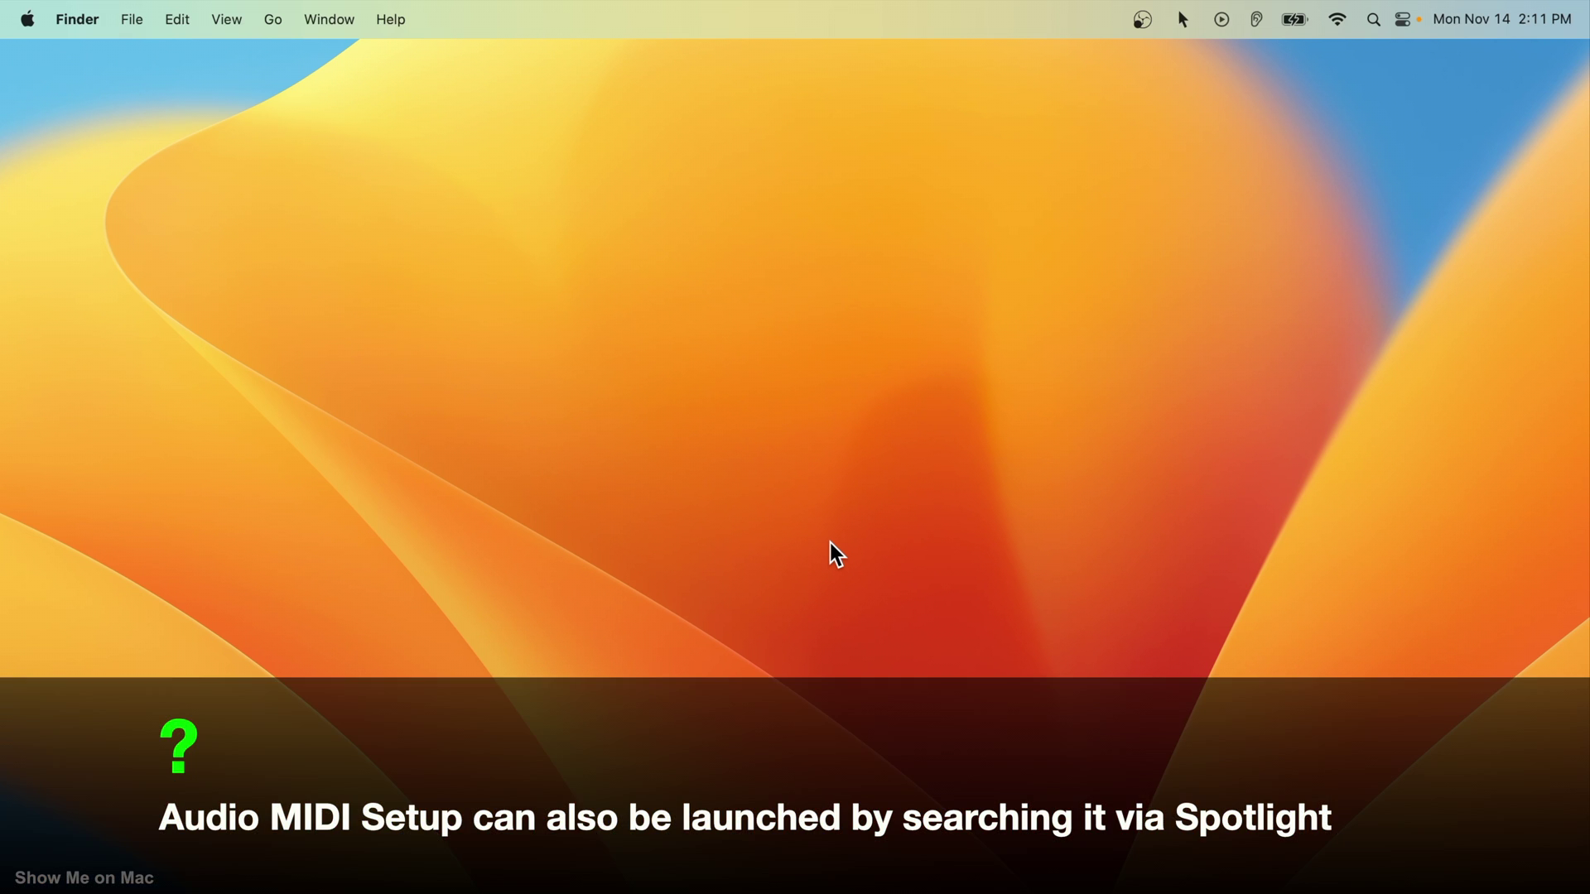
- Launch Audio MIDI Setup from Launchpad's Other folder
key("F4")
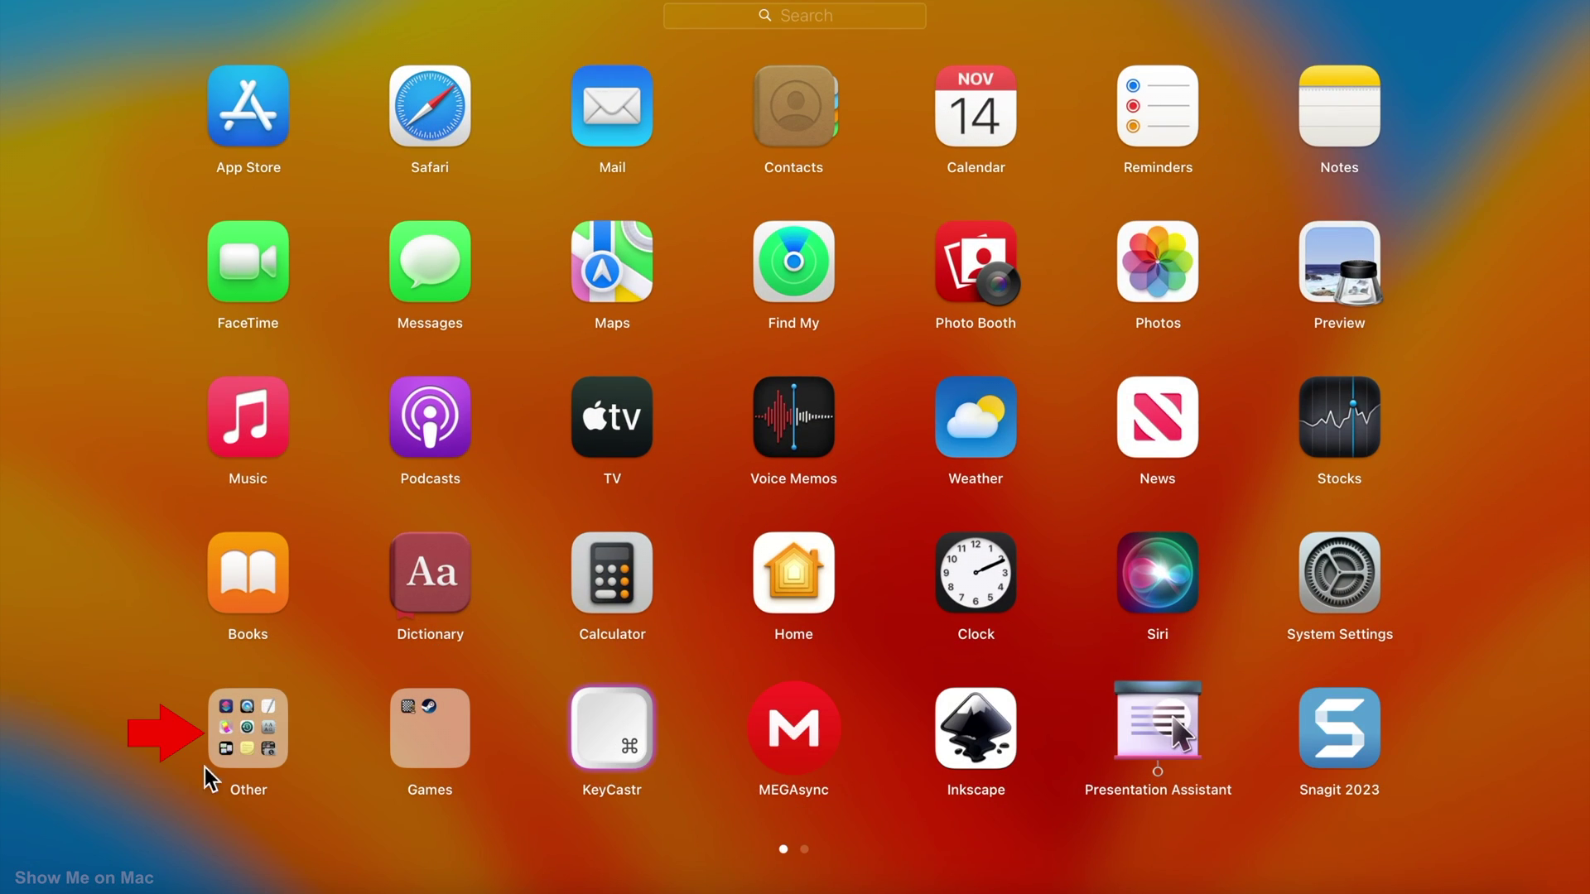
left_click(247, 730)
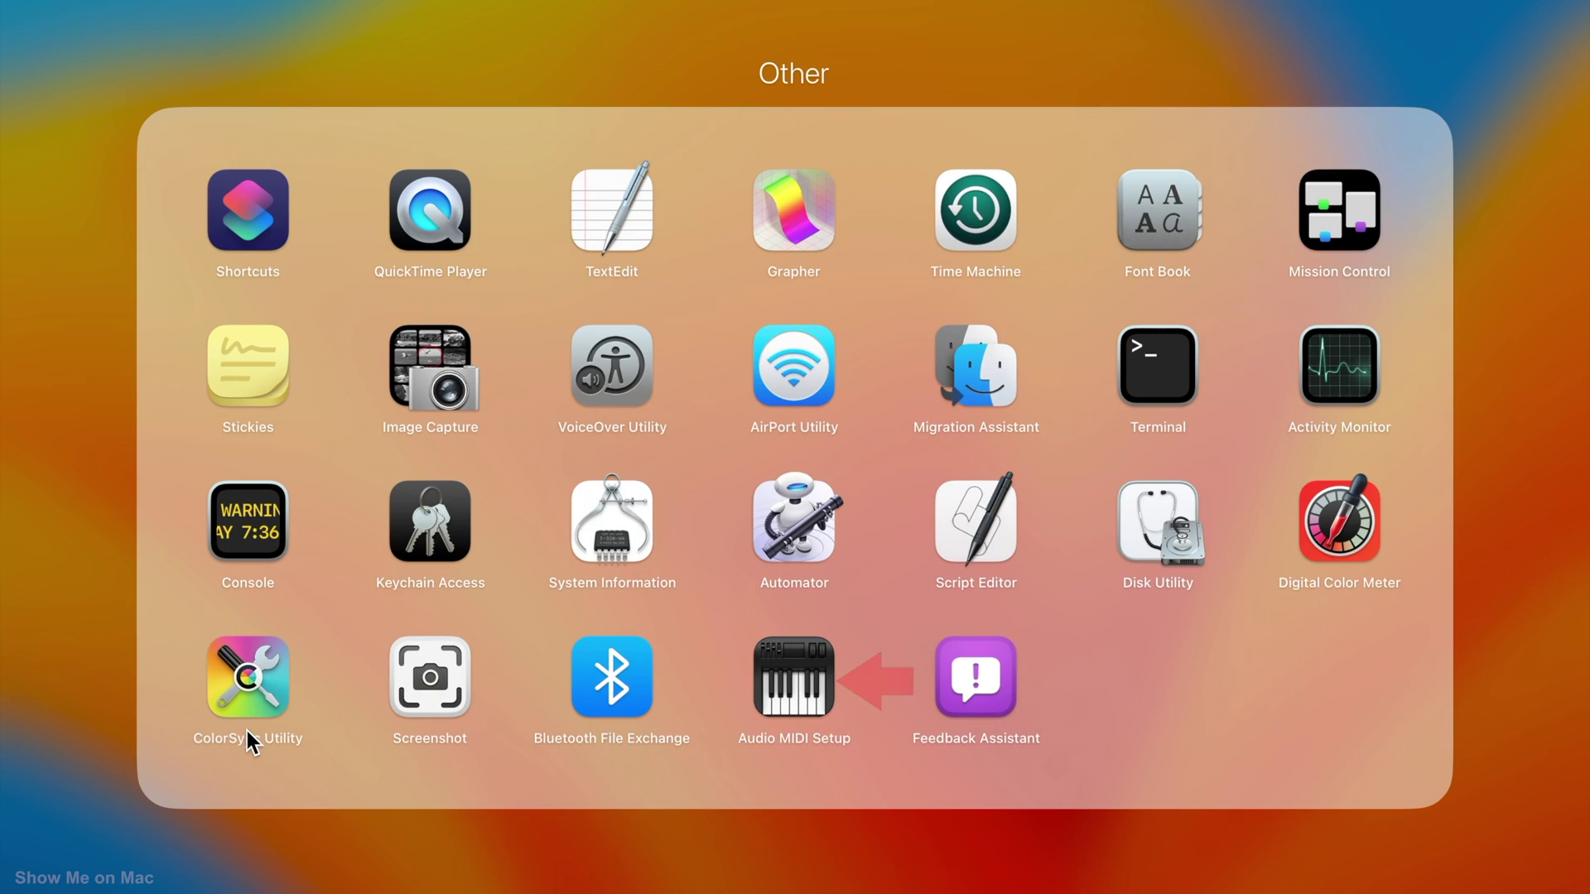
left_click(798, 688)
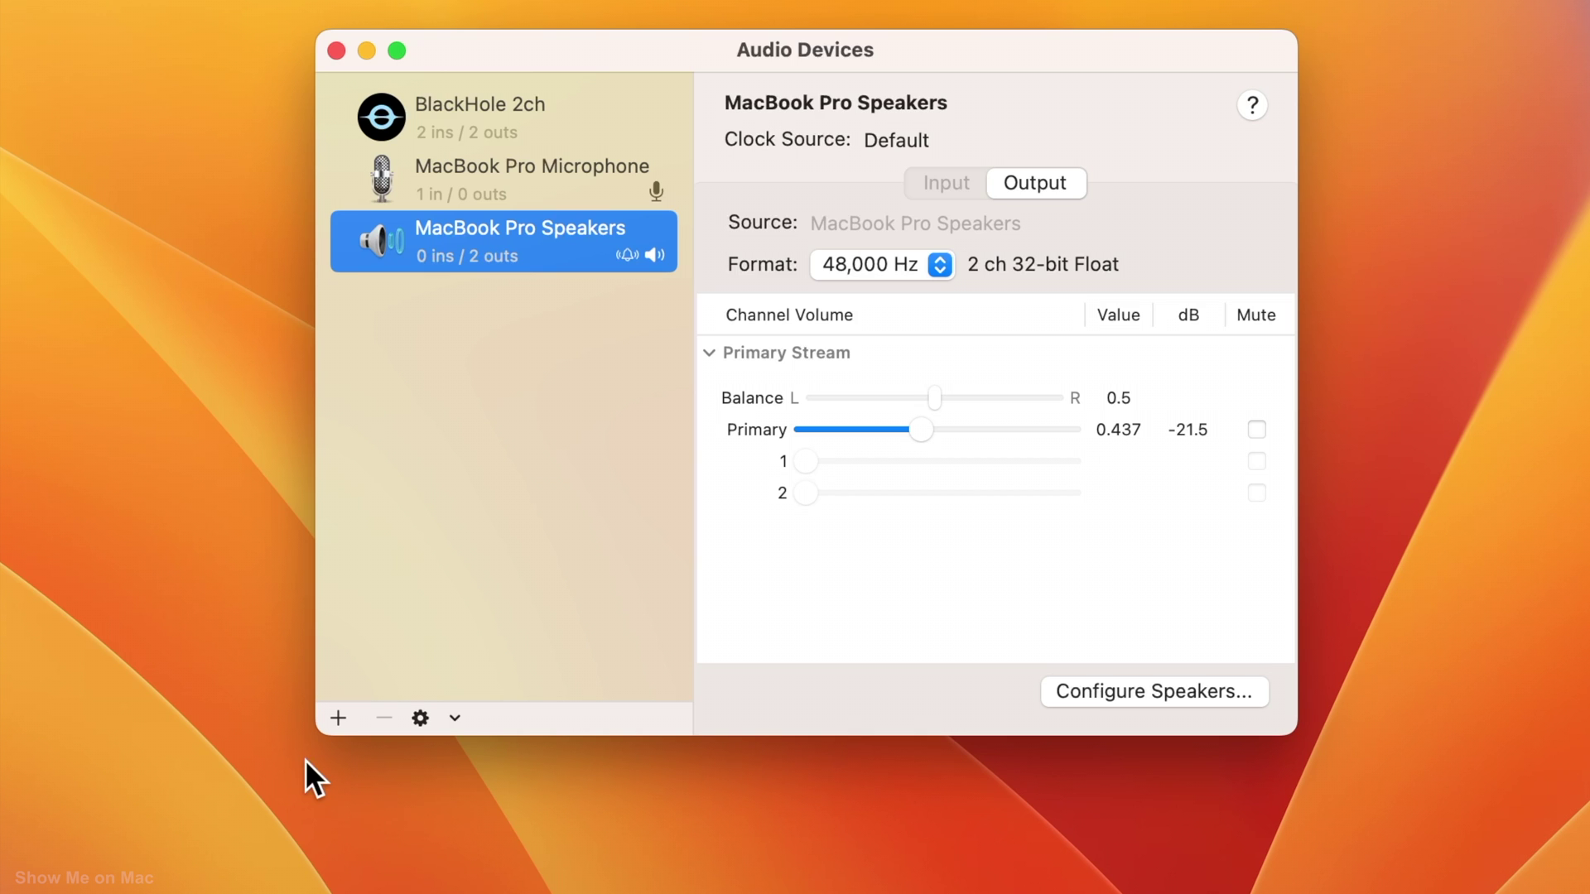
- Bring up the add-device menu under the Audio Devices list
left_click(338, 719)
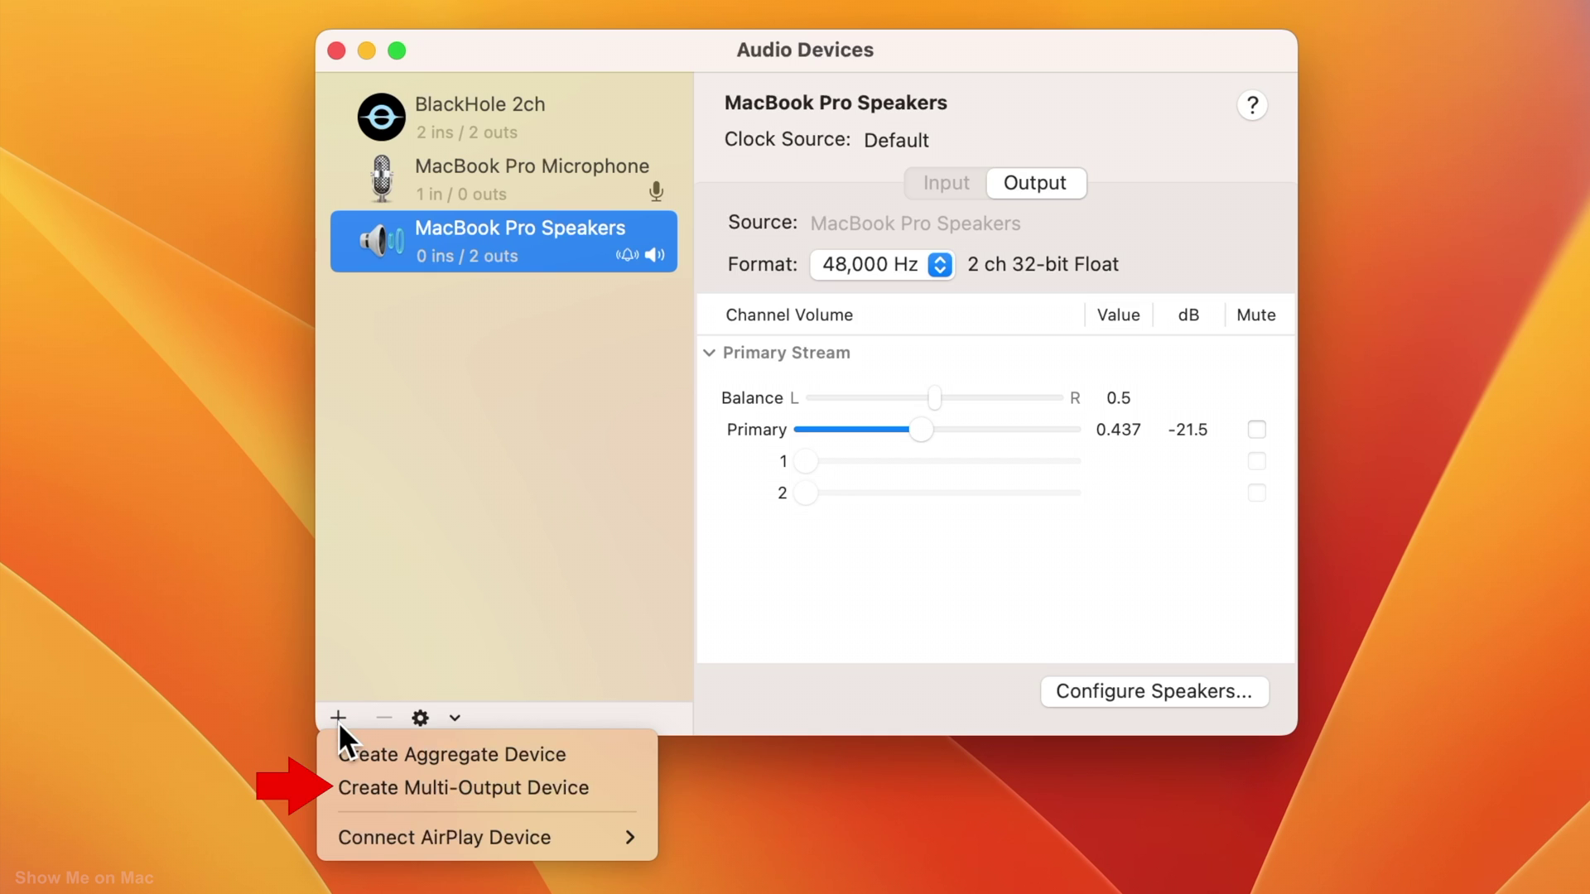
- Create a Multi-Output Device using BlackHole 2ch and MacBook Pro Speakers
left_click(388, 788)
left_click(738, 343)
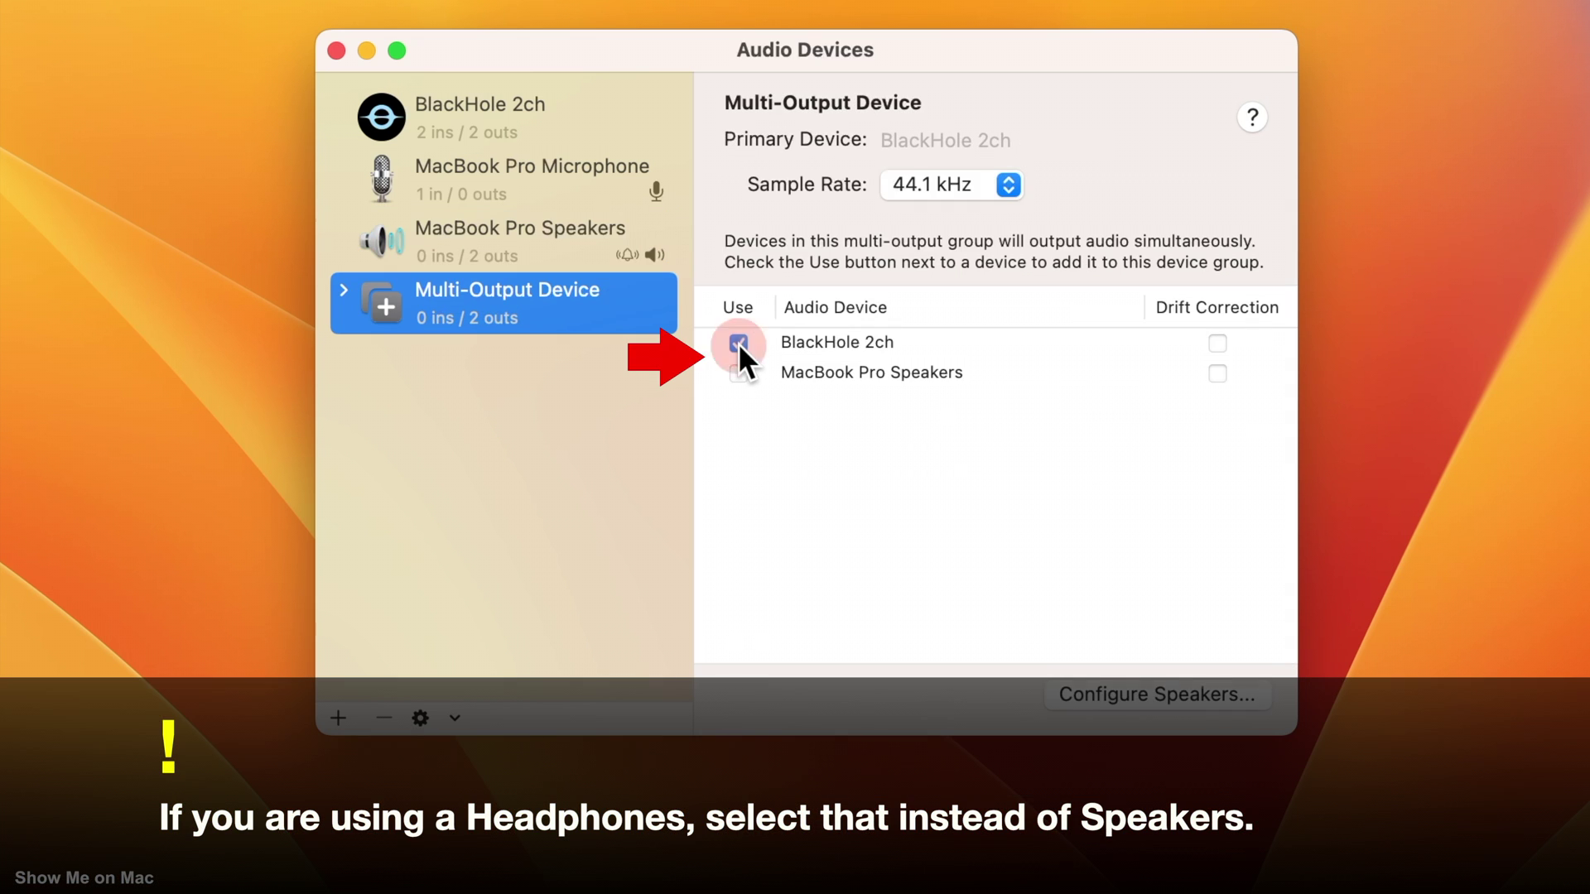
left_click(738, 373)
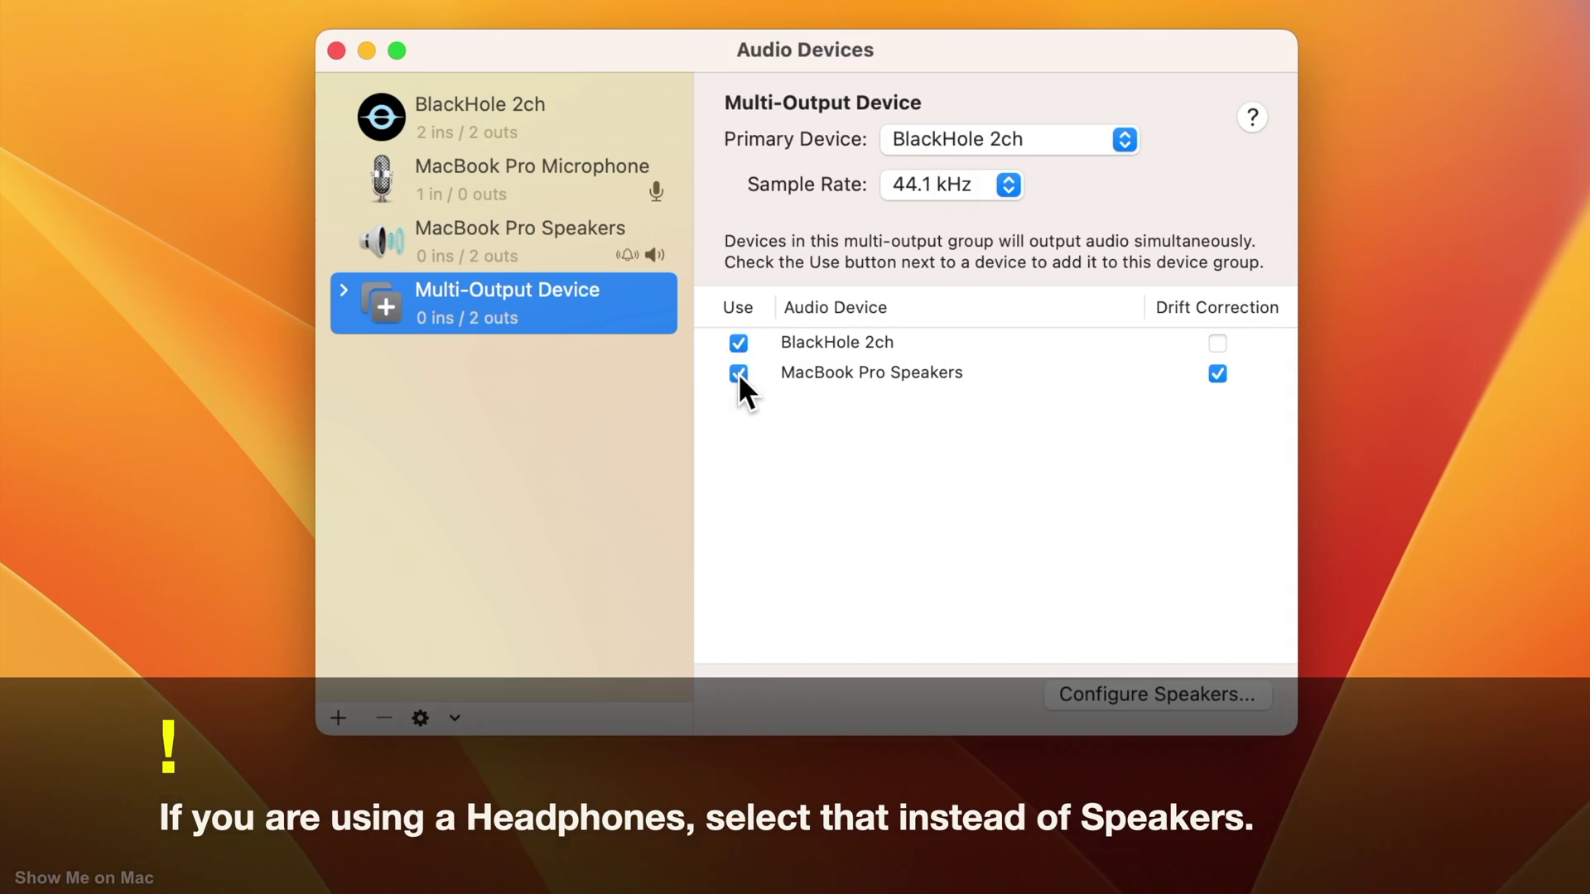
- Rename the multi-output device to 'Speakers+BH'
double_click(591, 297)
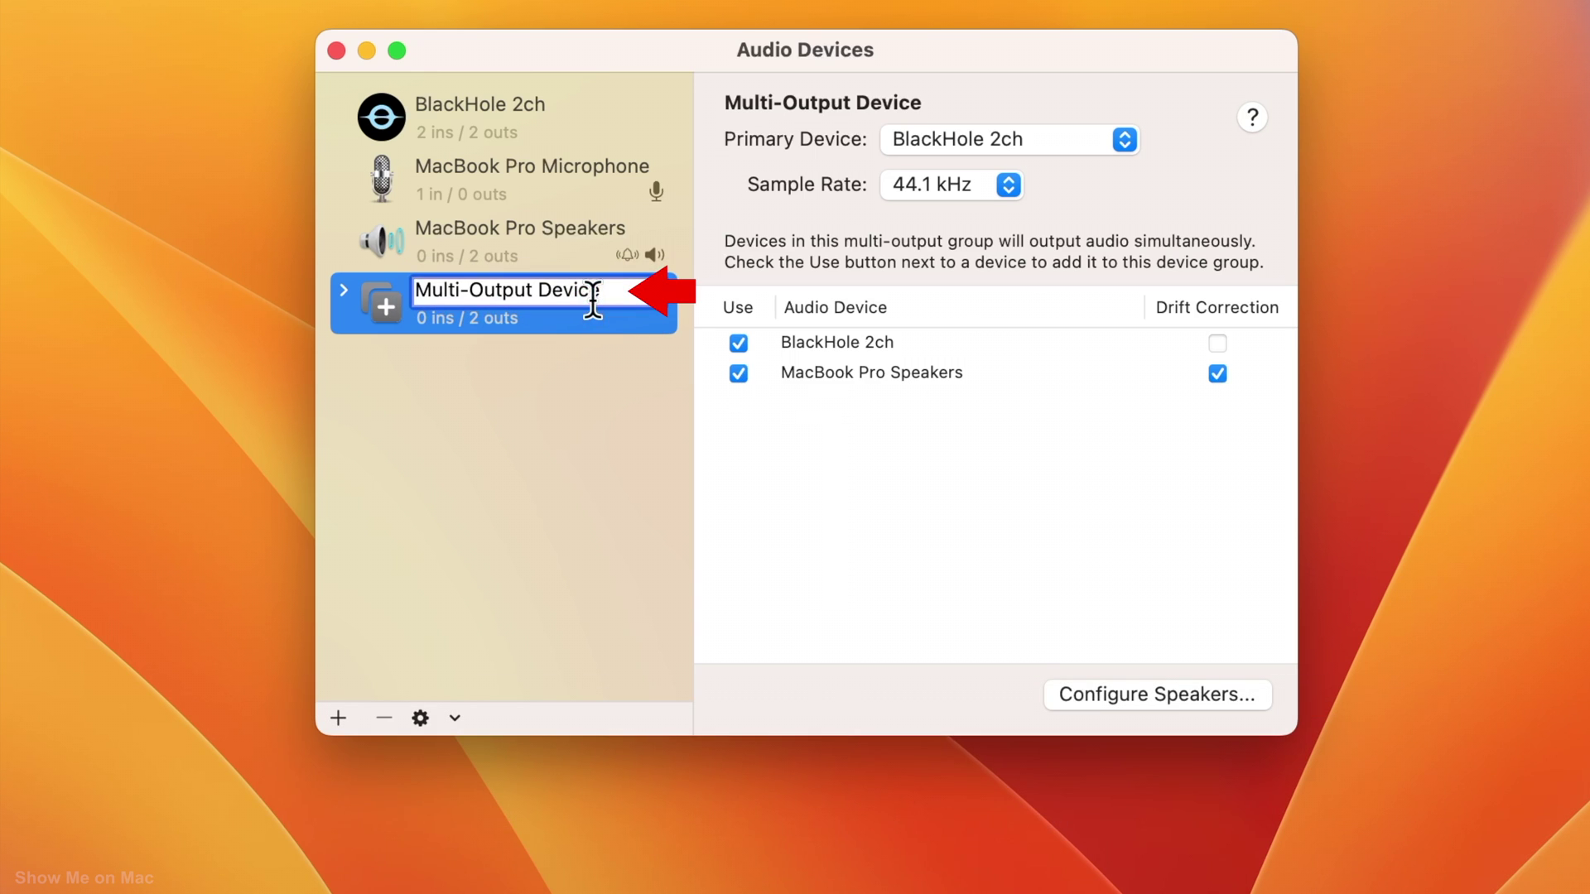
key("BackSpace")
key("BackSpace")
key("BackSpace")
key("BackSpace")
key("BackSpace")
key("BackSpace")
key("BackSpace")
key("BackSpace")
key("BackSpace")
key("BackSpace")
key("BackSpace")
key("BackSpace")
key("BackSpace")
key("BackSpace")
key("BackSpace")
key("BackSpace")
key("BackSpace")
key("BackSpace")
key("BackSpace")
type("Speakers+BH")
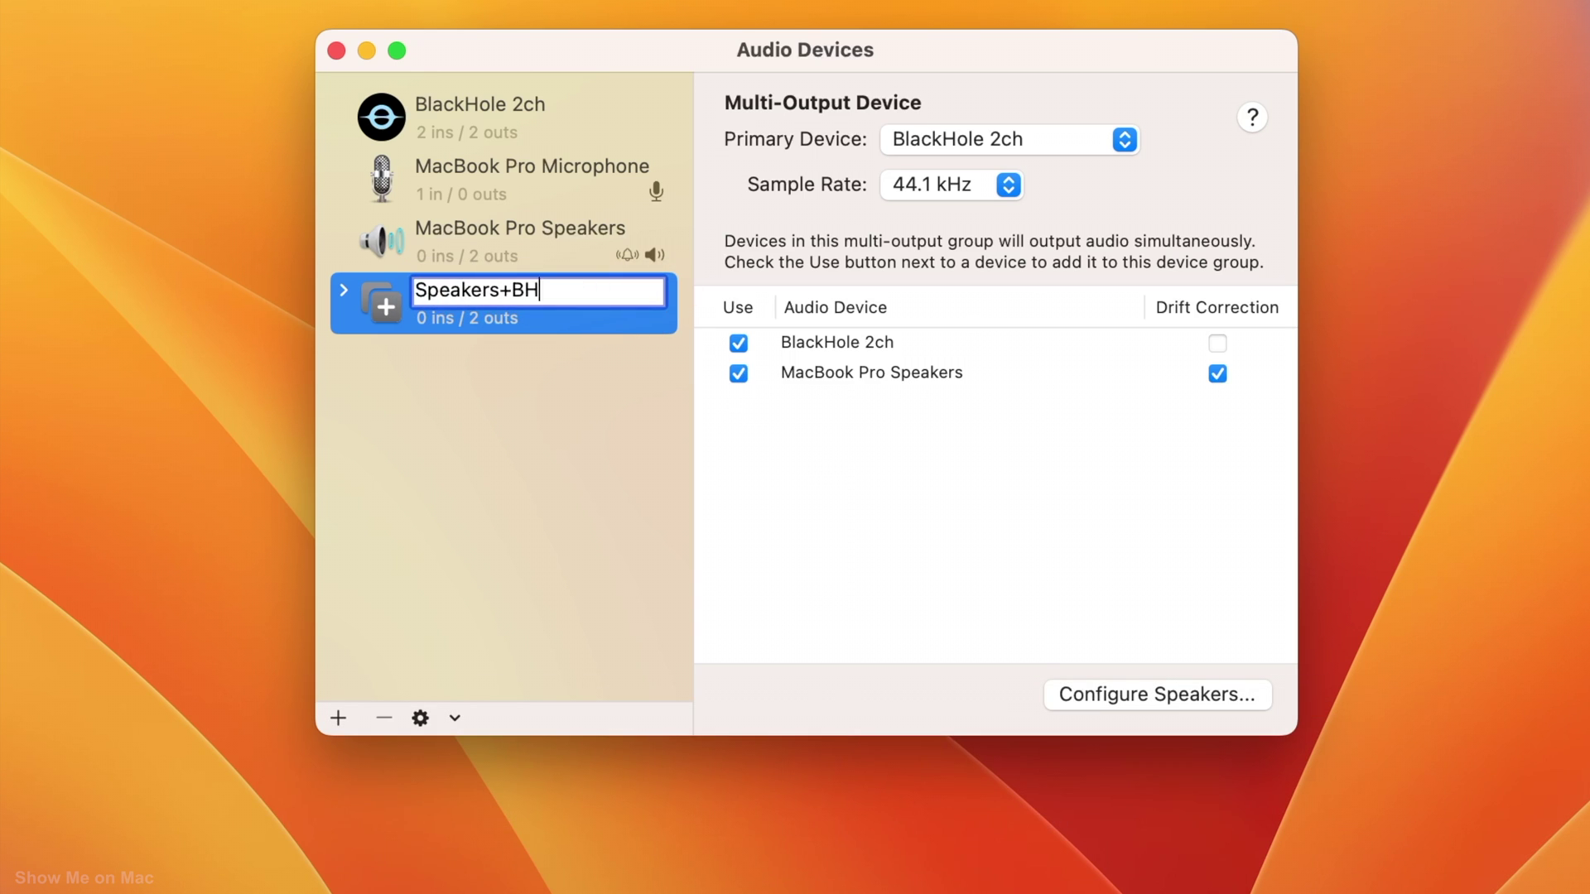
key("Return")
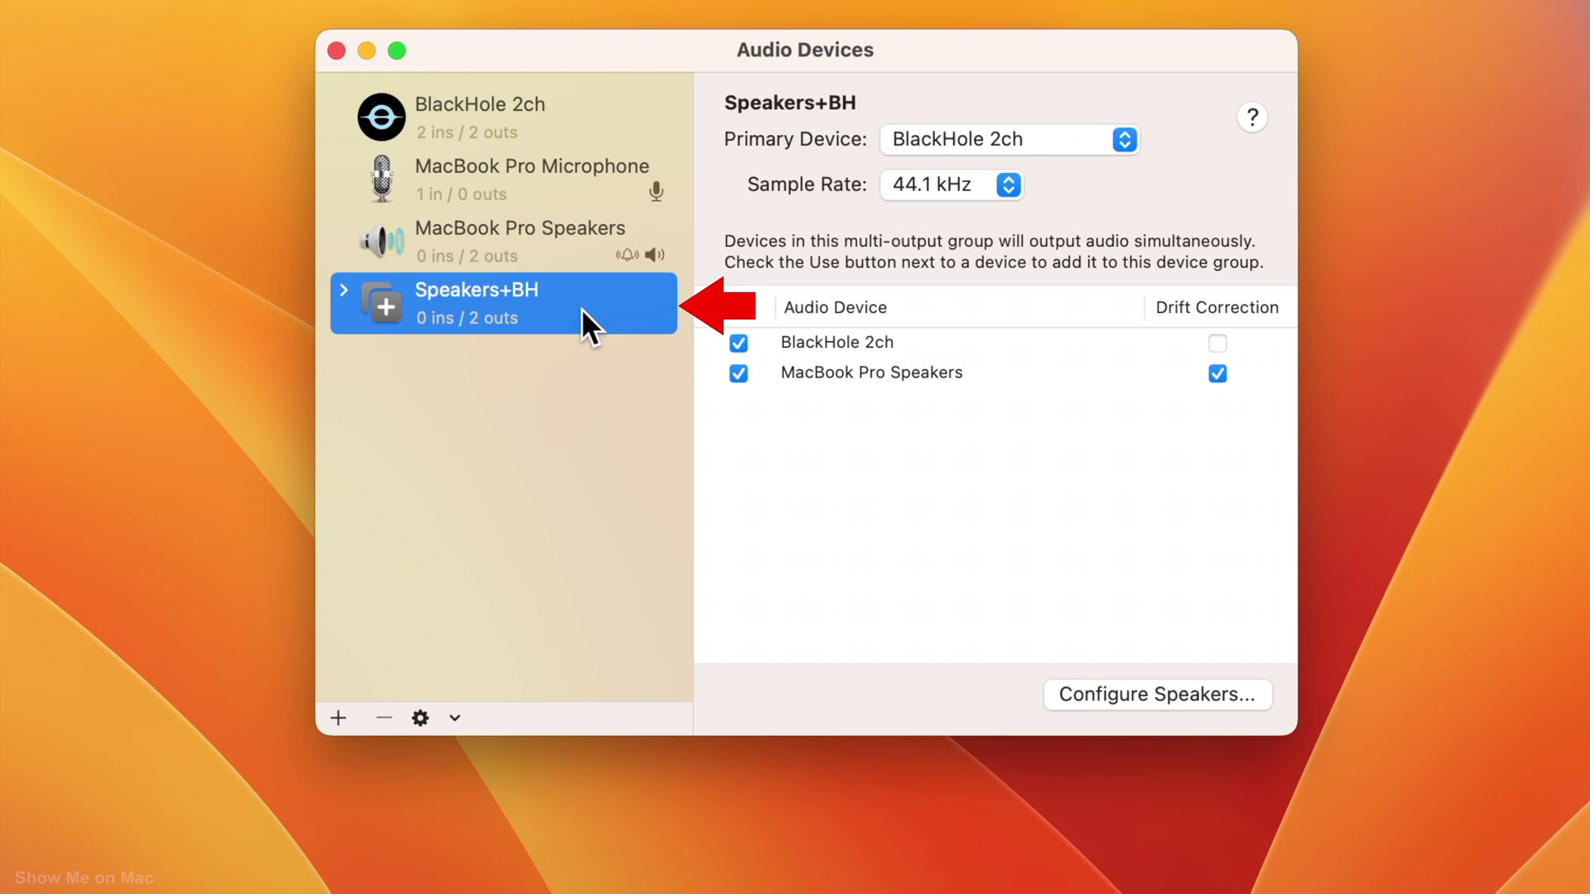
- Set Speakers+BH as the sound output and the device for alerts and sound effects
right_click(585, 306)
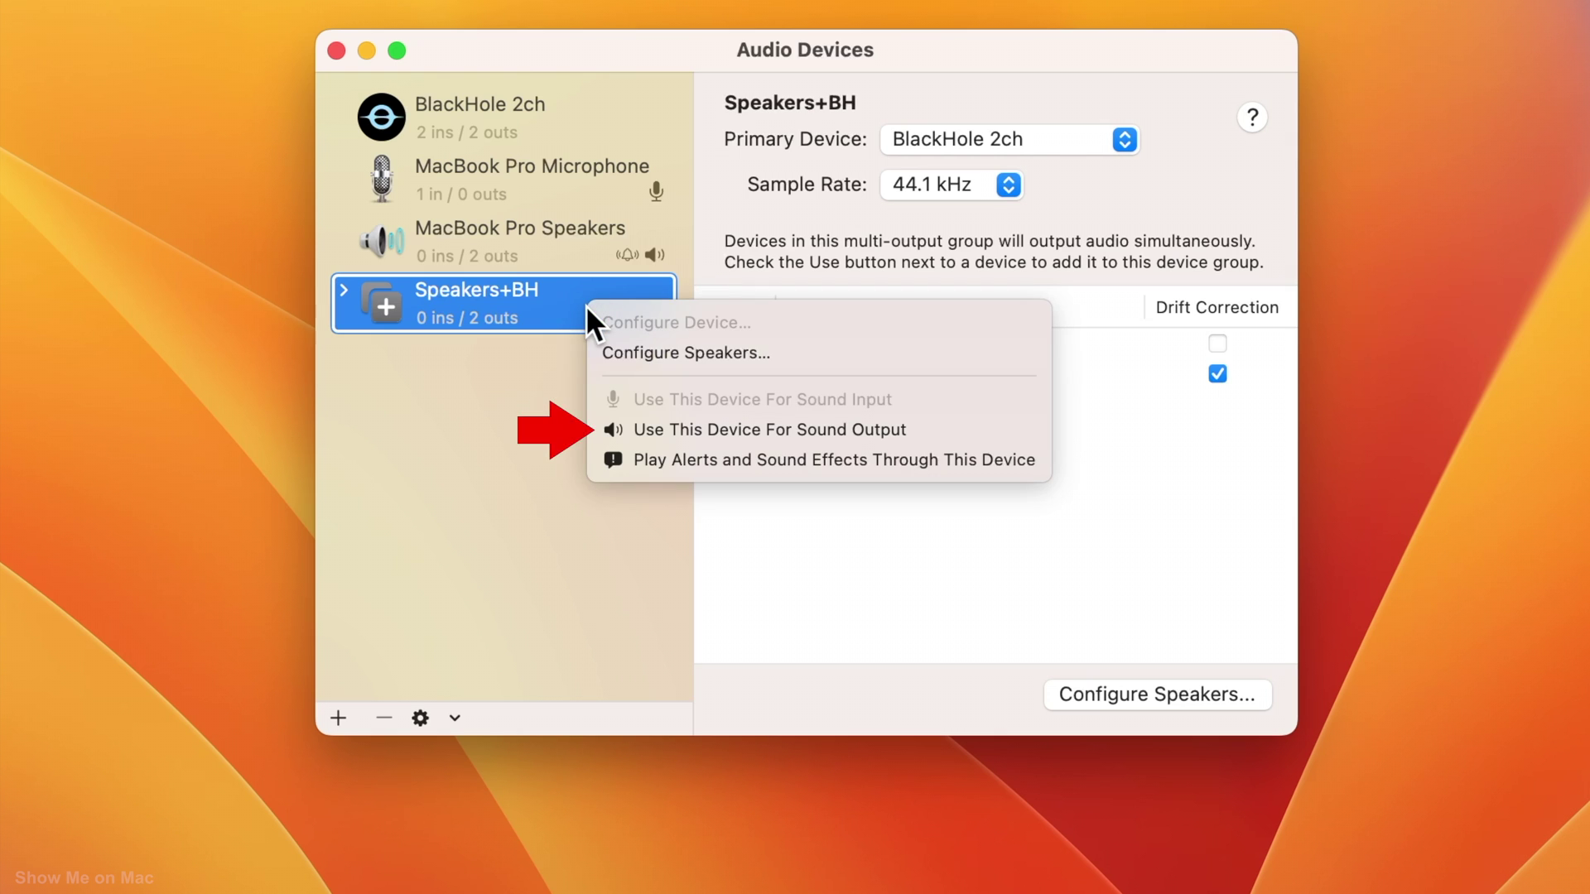
left_click(653, 429)
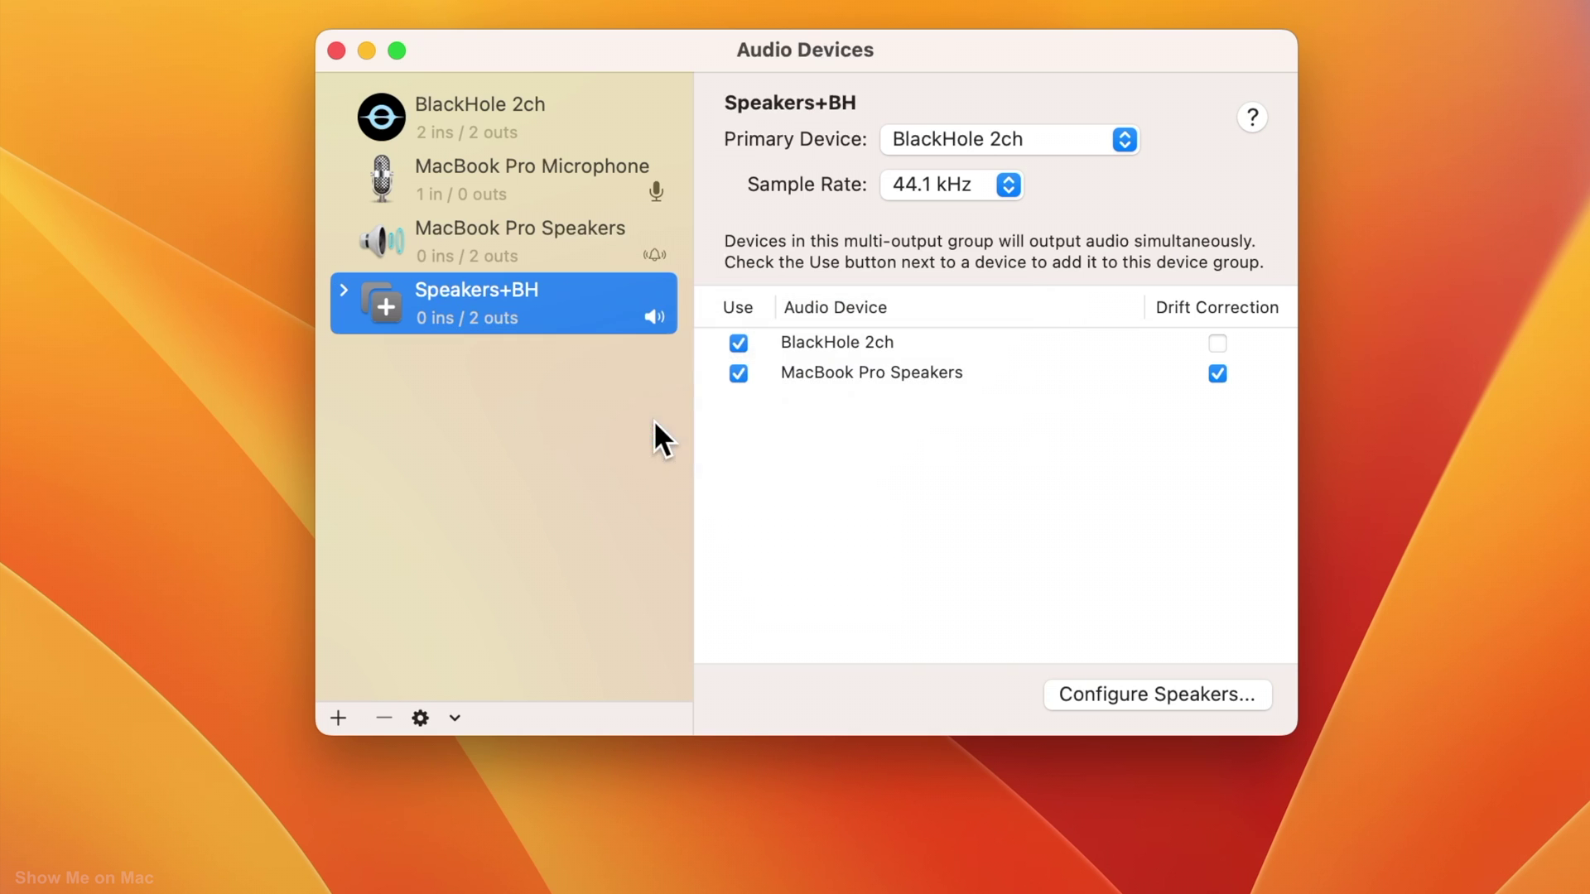
right_click(594, 311)
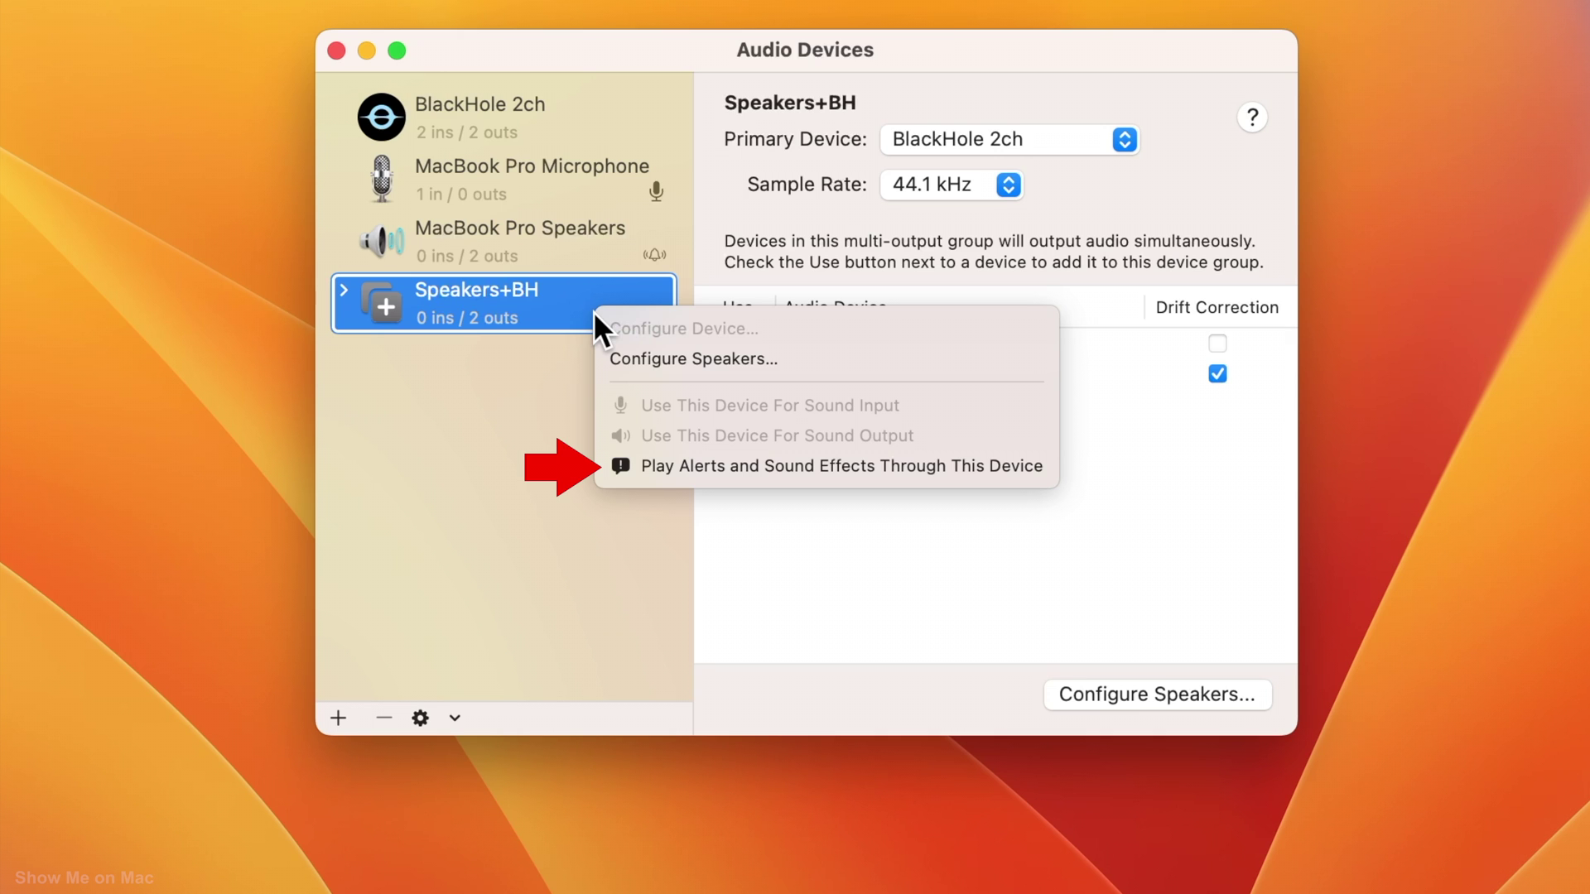
left_click(675, 467)
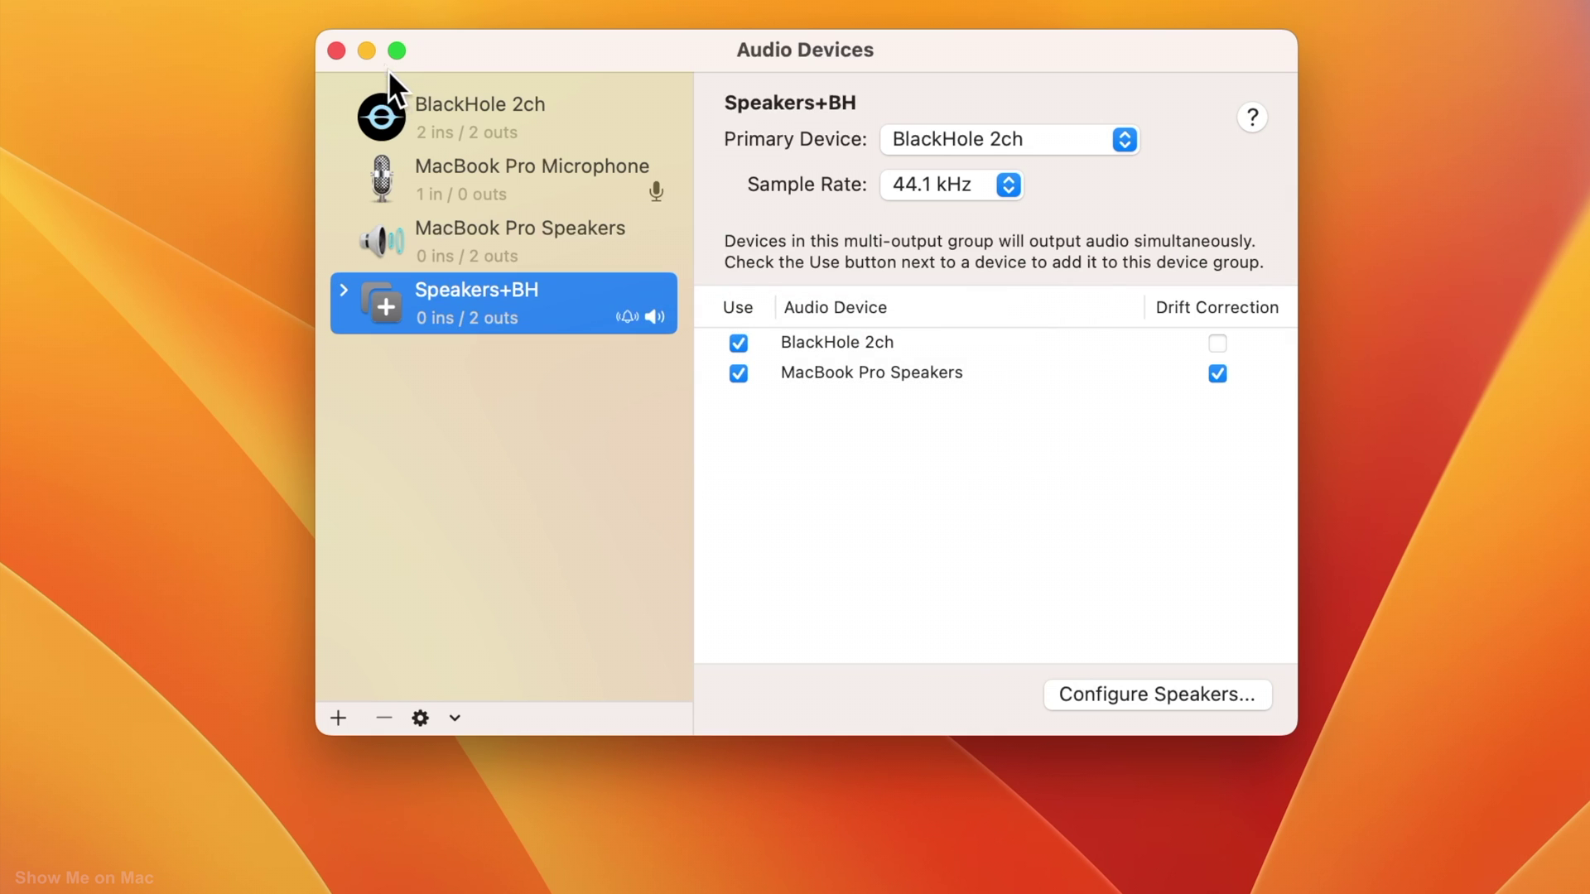
- Start a screen recording with BlackHole 2ch as microphone and play the channel trailer
left_click(367, 51)
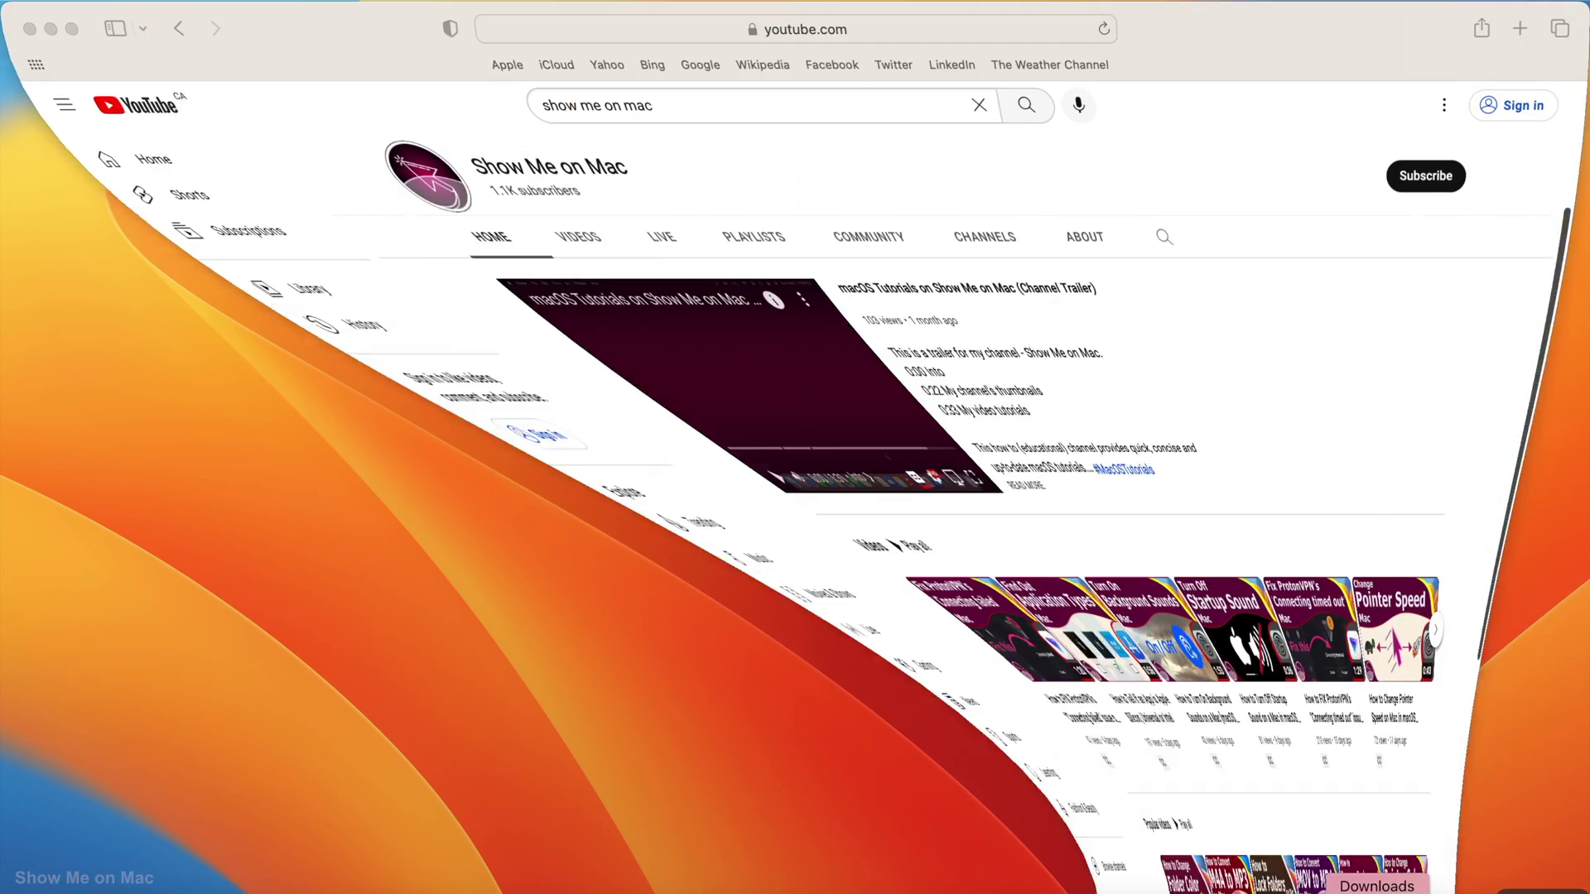
key("shift+super+5")
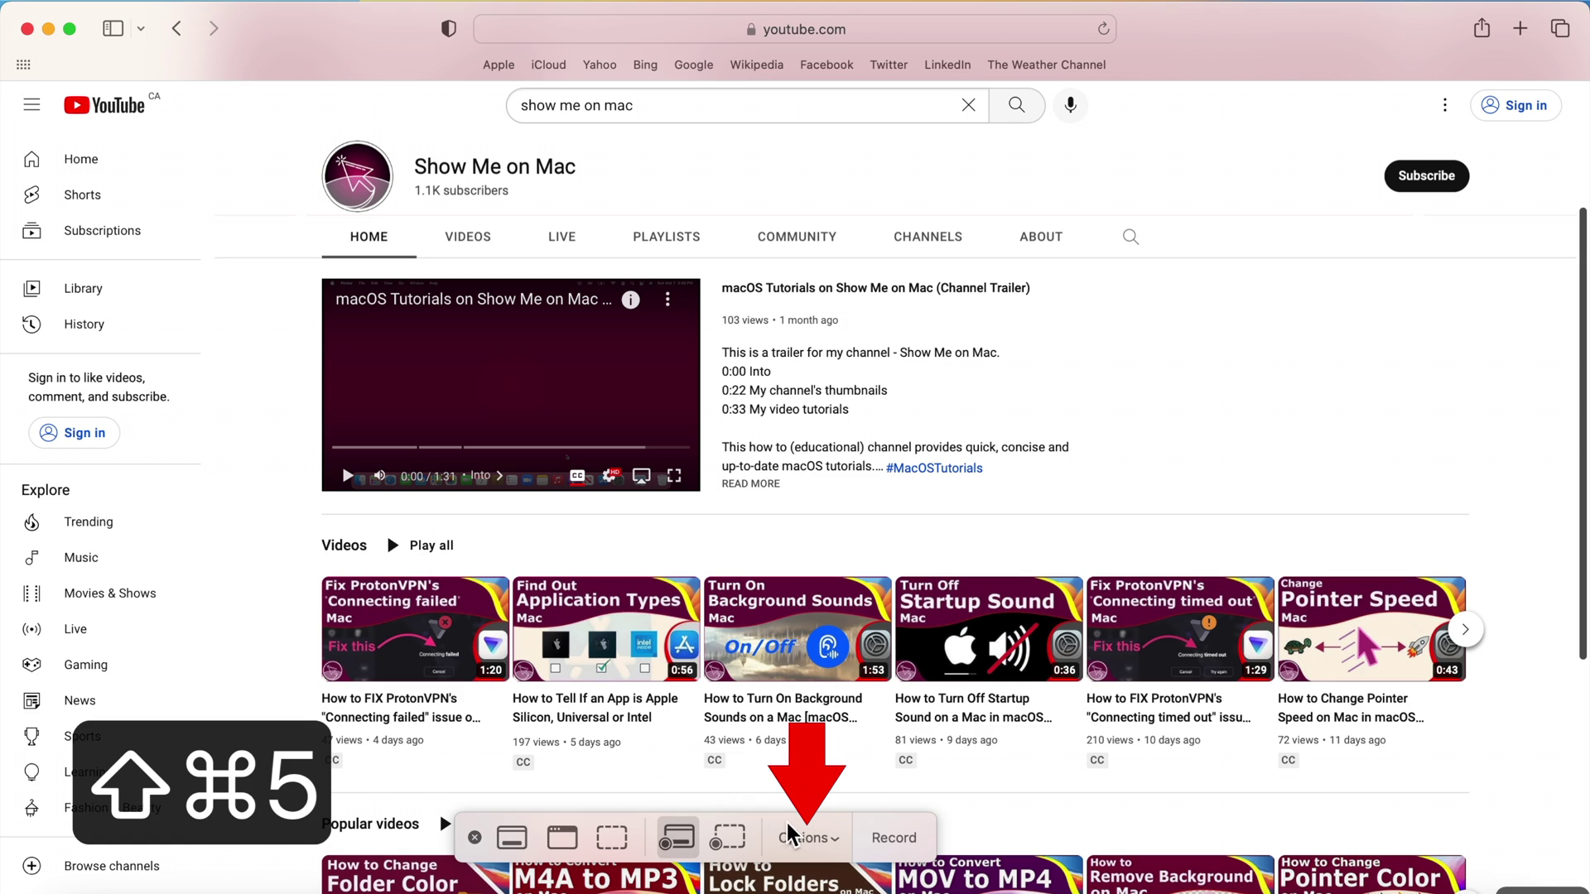
left_click(828, 839)
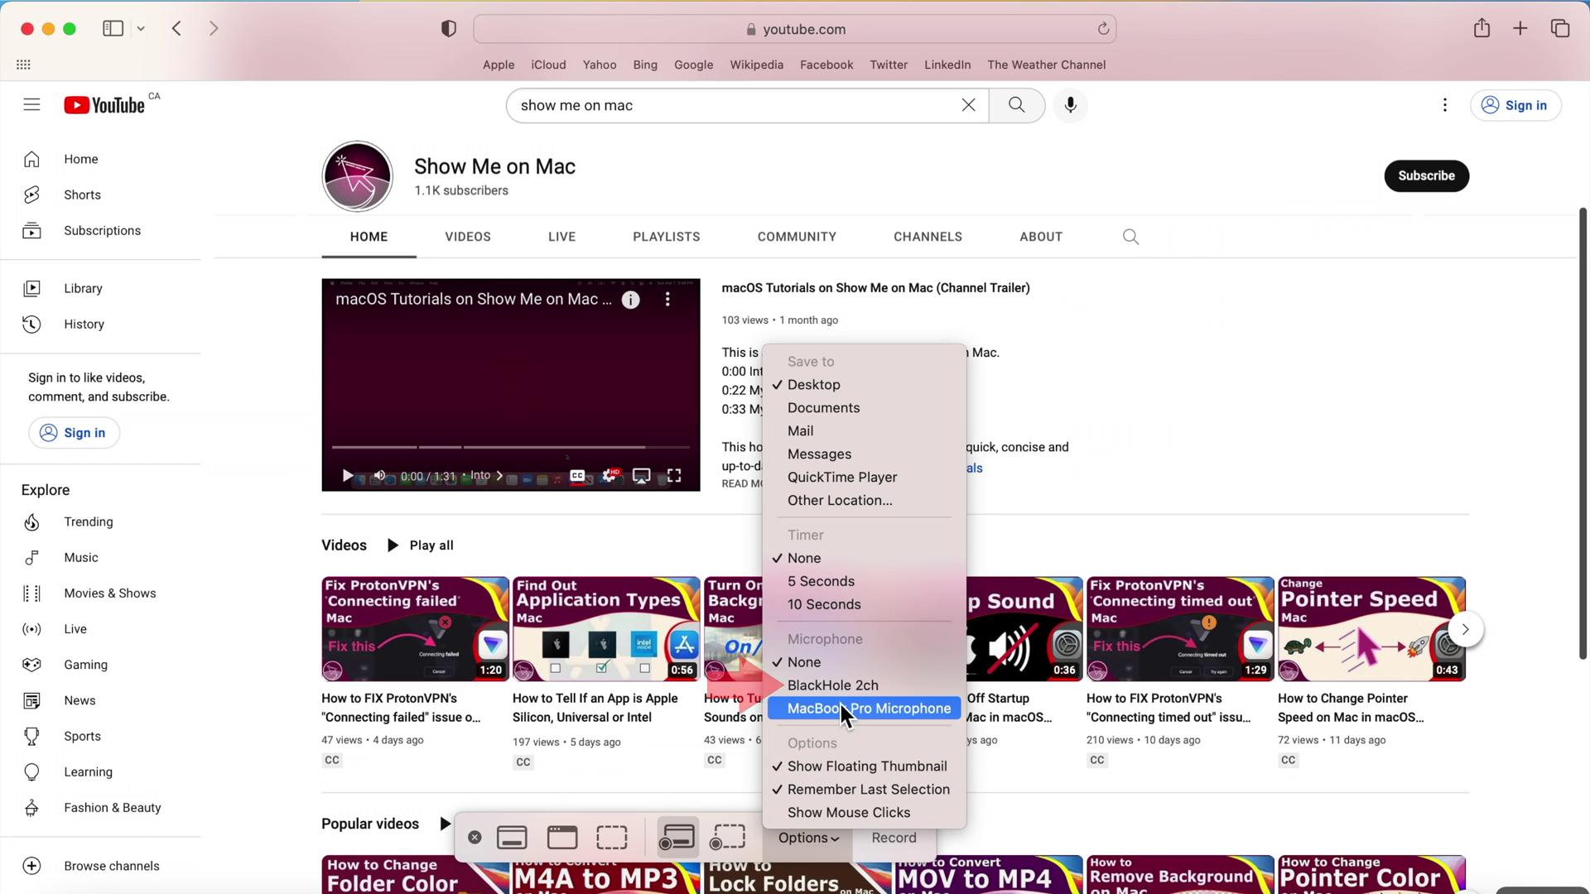
left_click(833, 686)
left_click(907, 839)
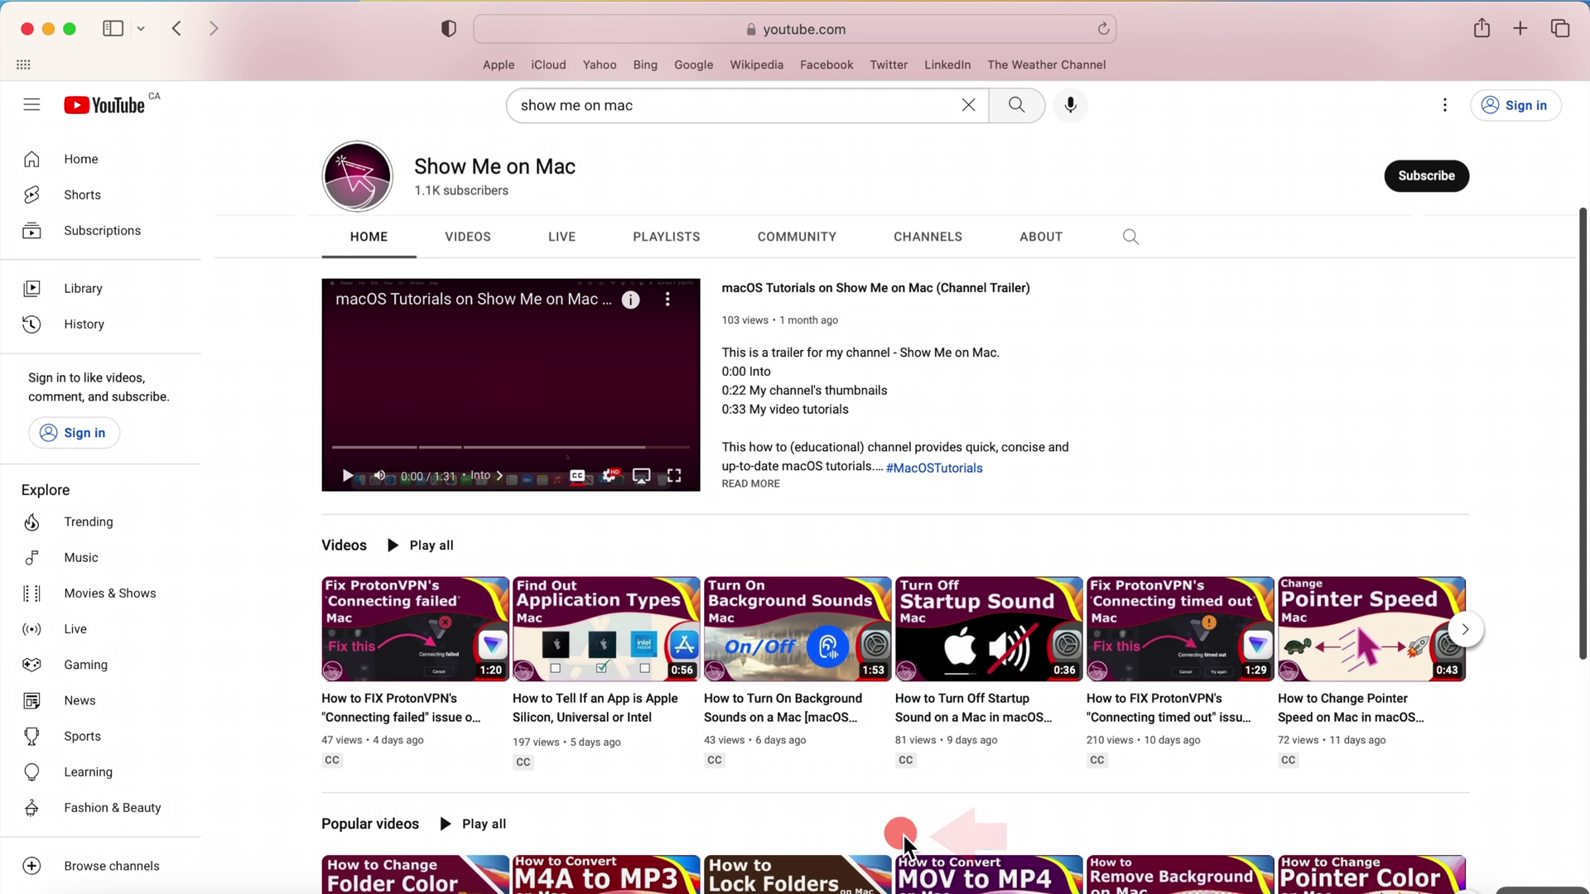
left_click(348, 477)
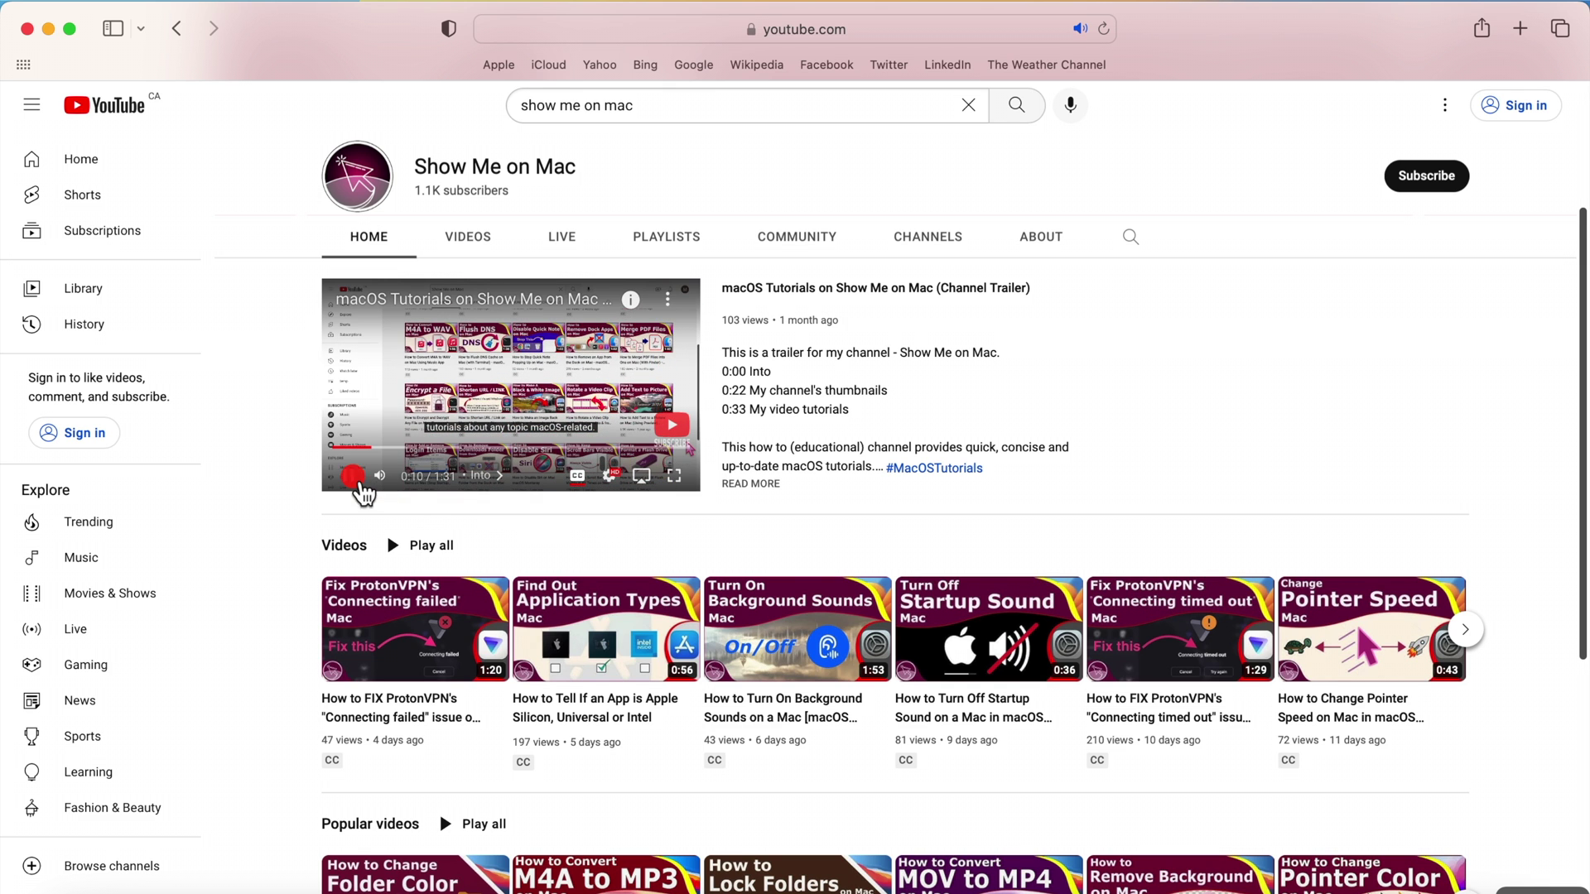
- Pause the trailer at 0:10, stop the screen recording, and open the new clip for playback
left_click(348, 476)
mouse_move(1007, 50)
left_click(1108, 21)
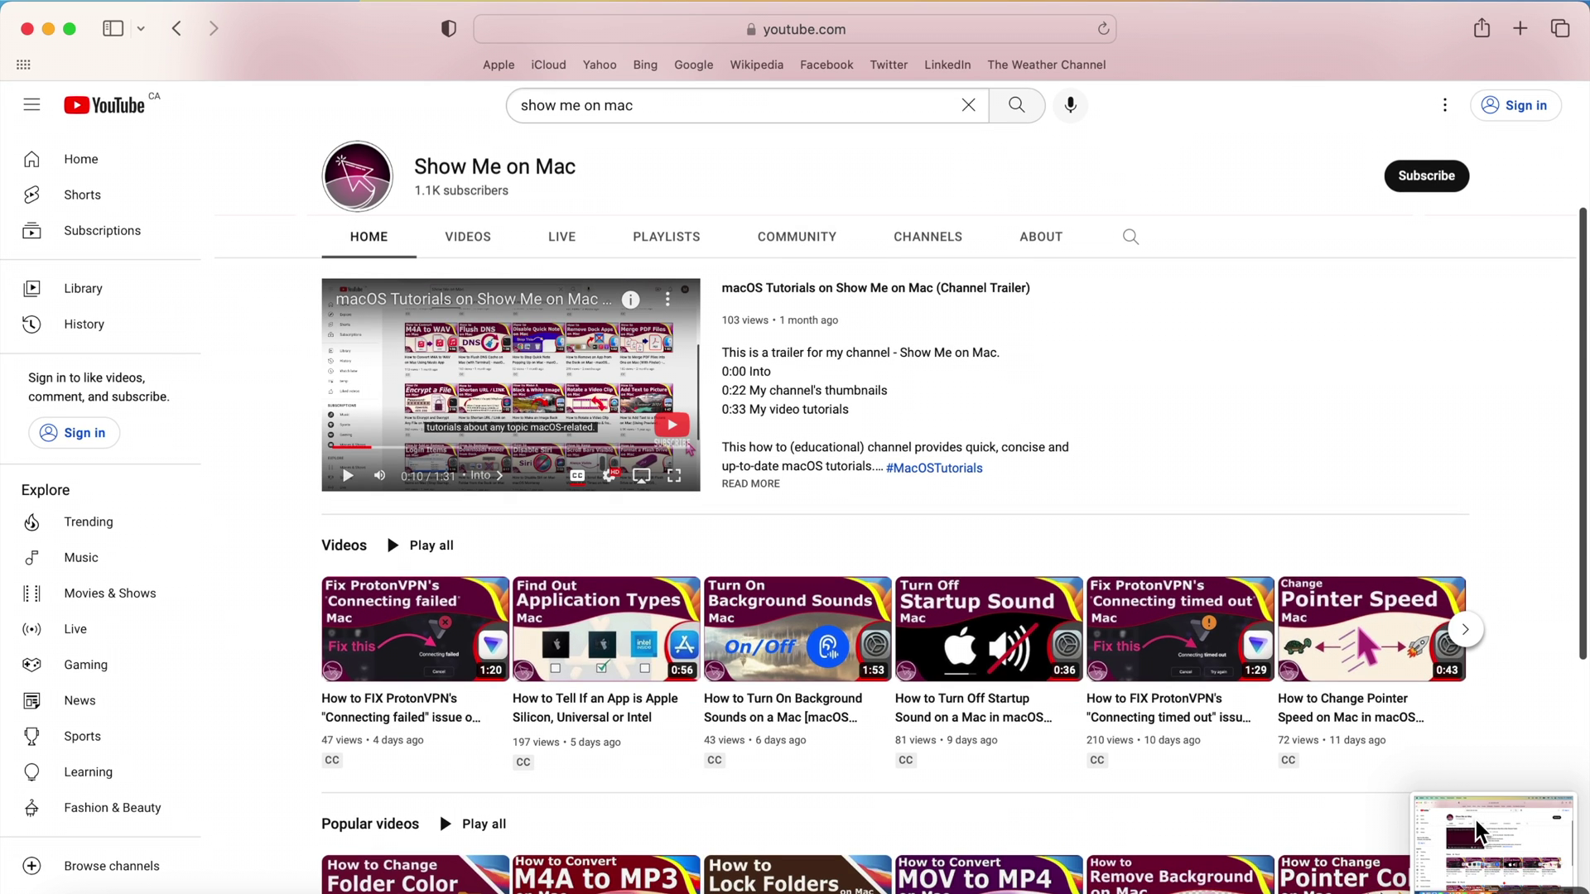
left_click(1478, 830)
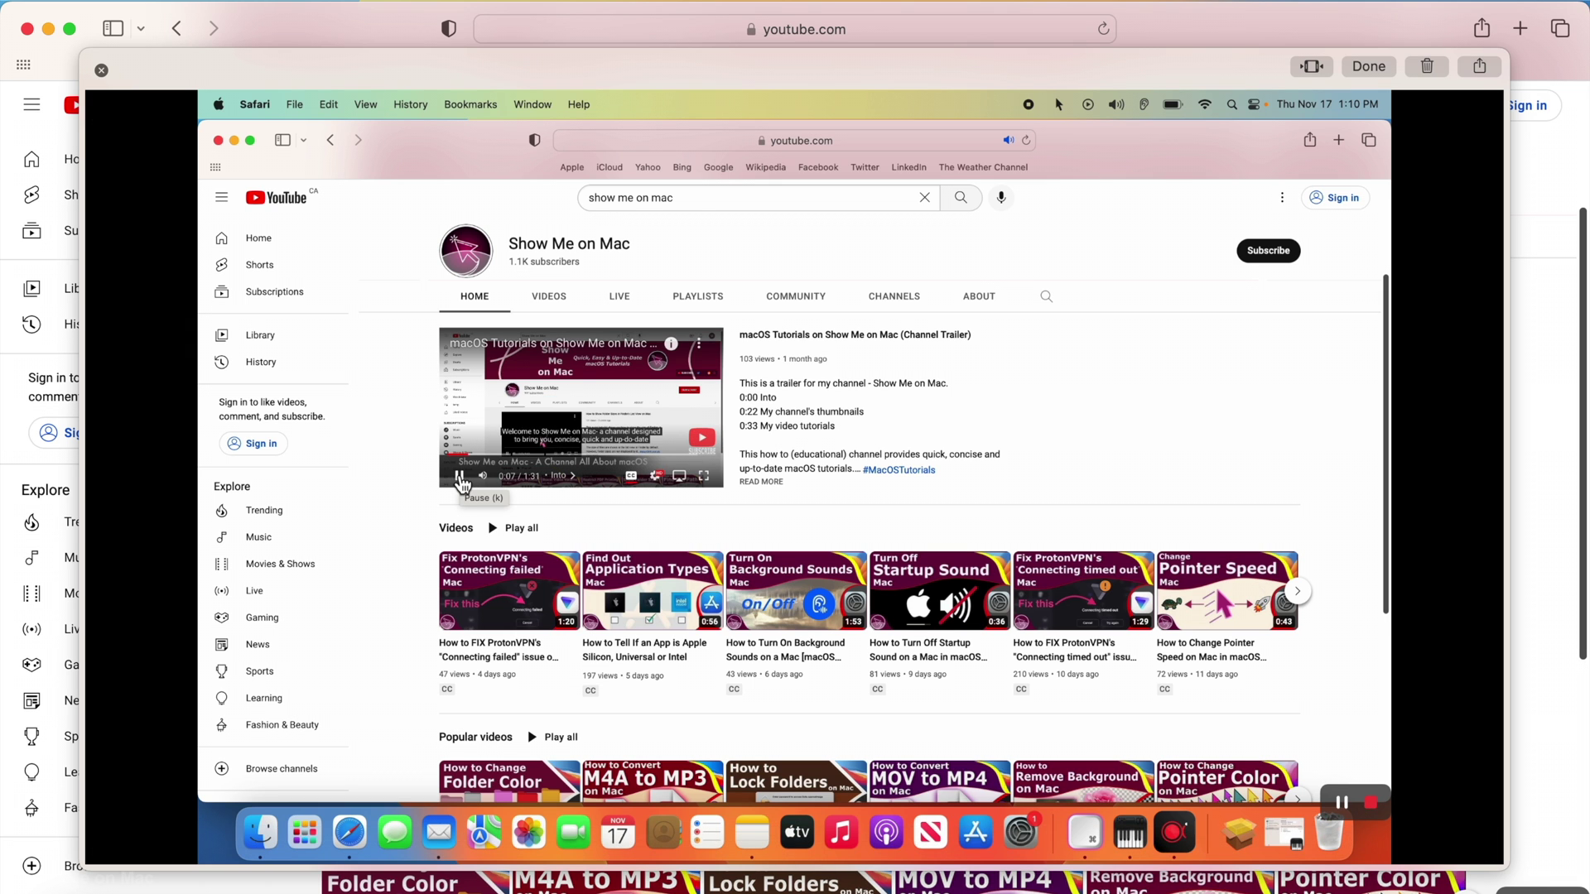
- Dismiss the preview, then use MacBook Pro Speakers for sound output and alerts, and close Audio Devices
left_click(1382, 68)
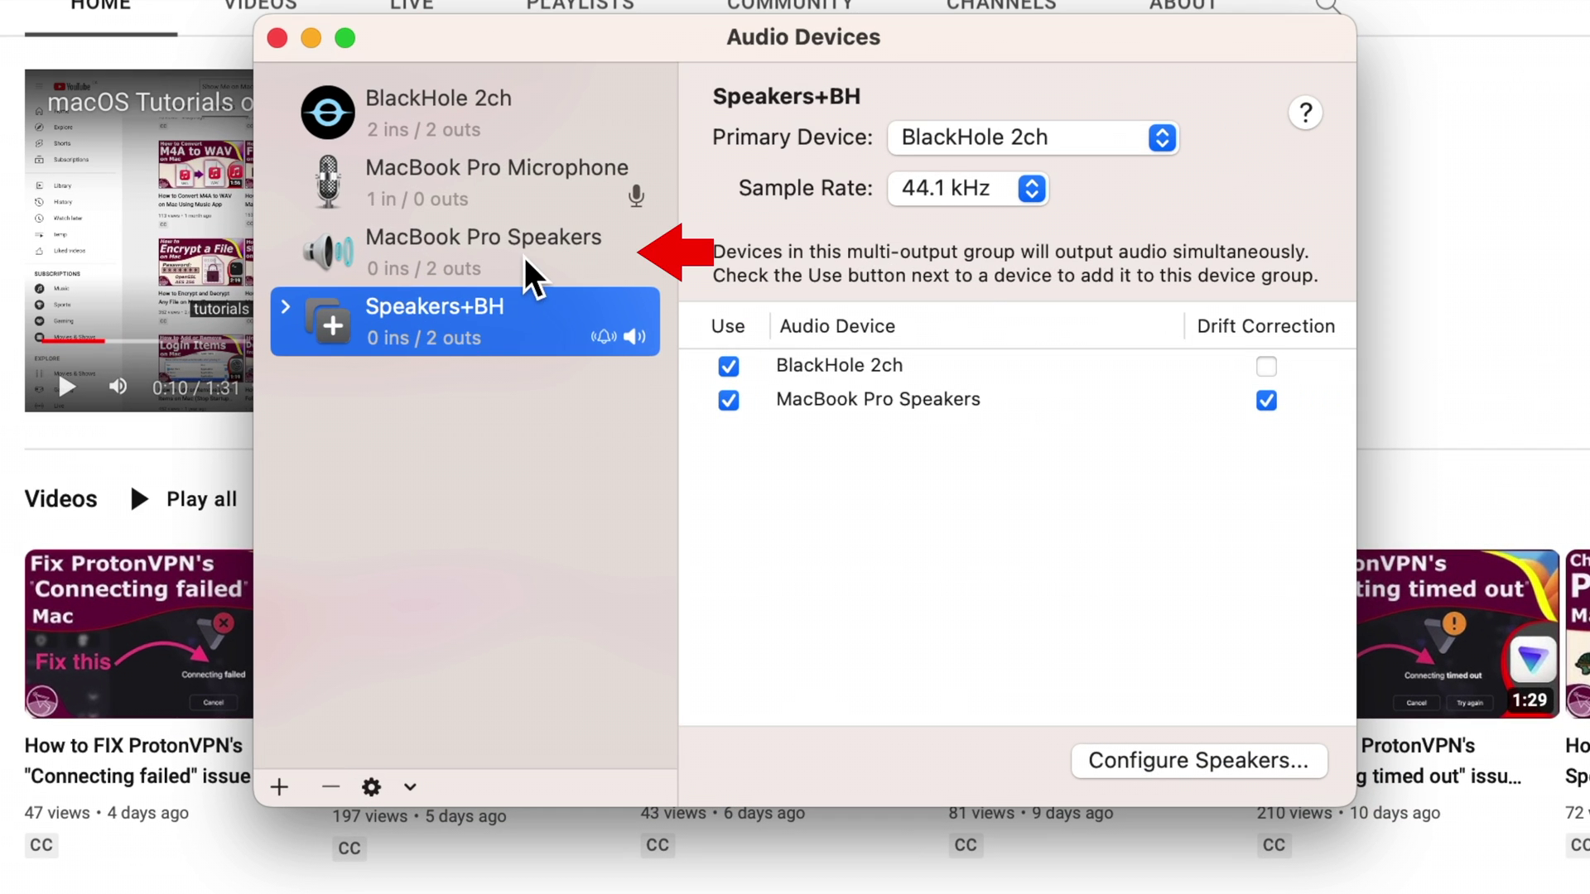
left_click(525, 256)
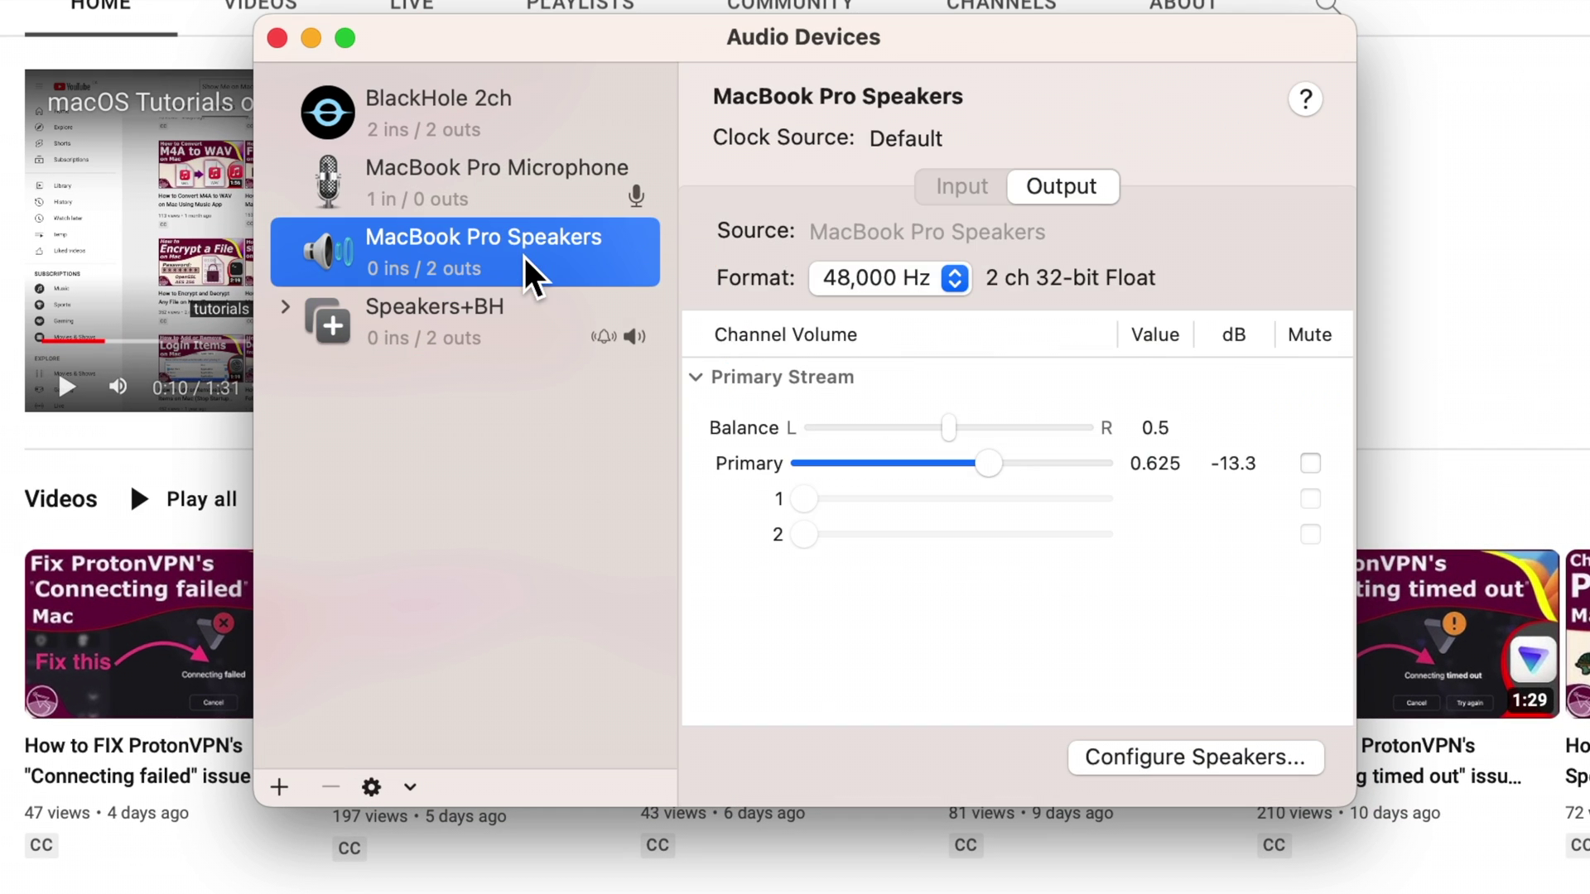
right_click(525, 256)
left_click(591, 403)
right_click(550, 259)
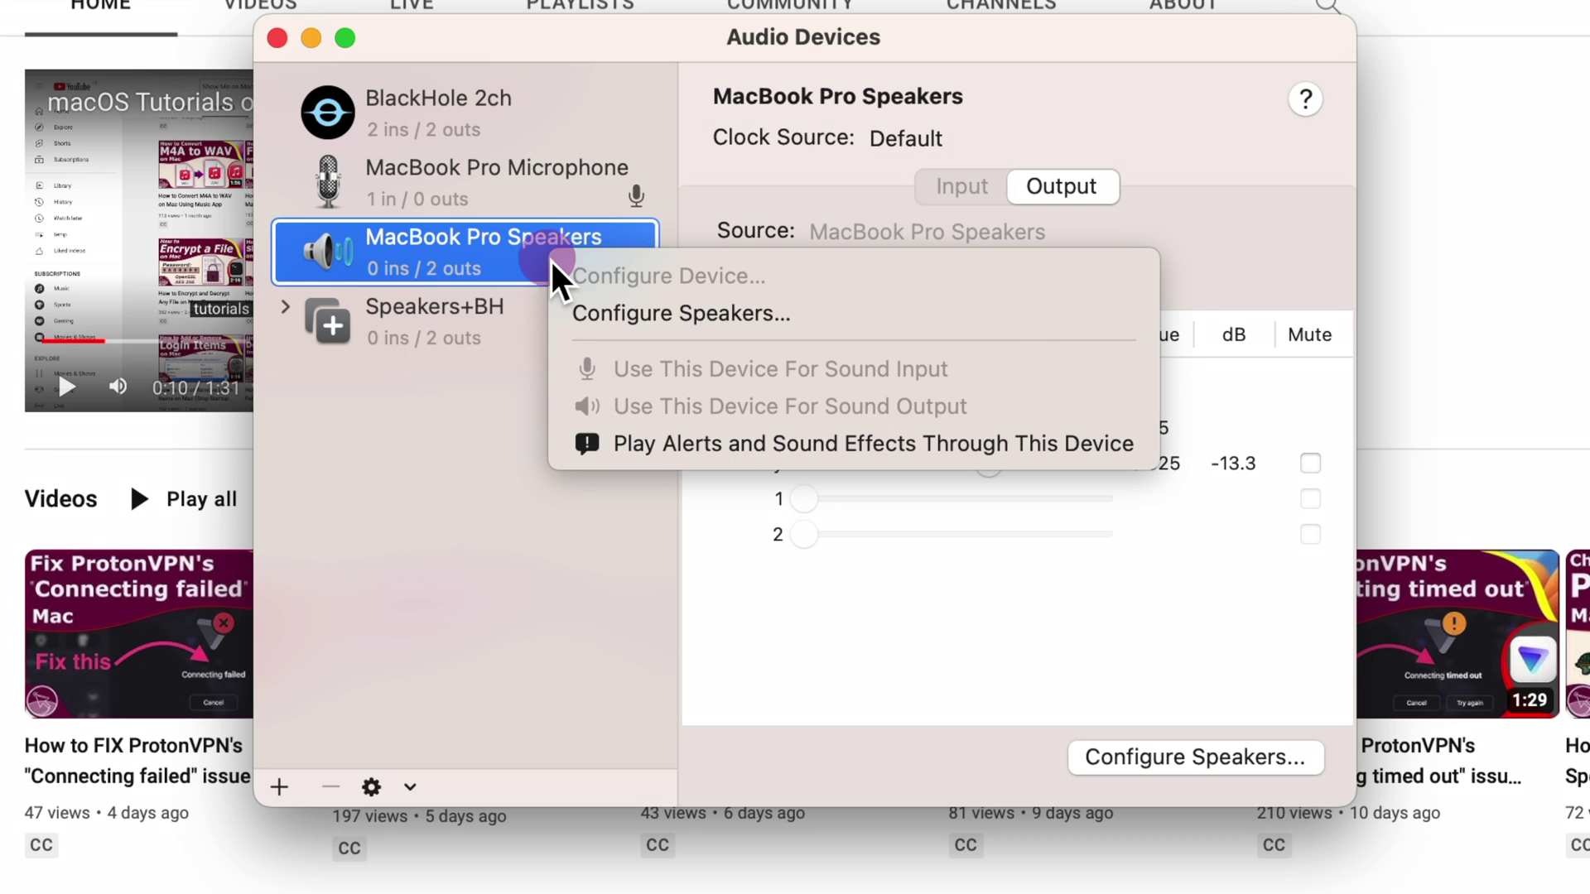
left_click(648, 441)
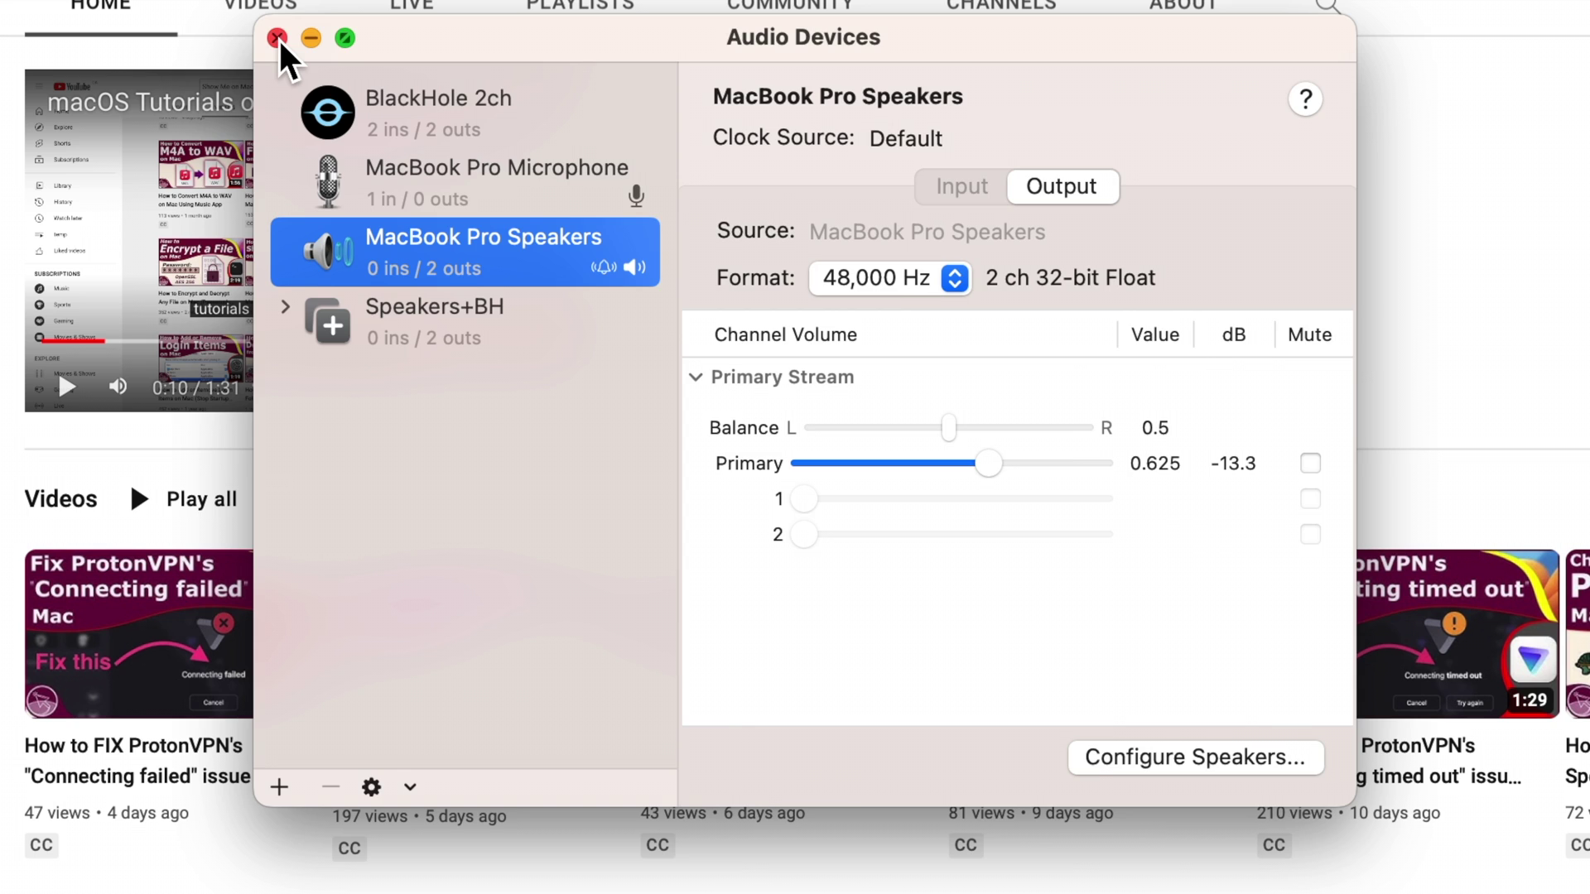
left_click(278, 38)
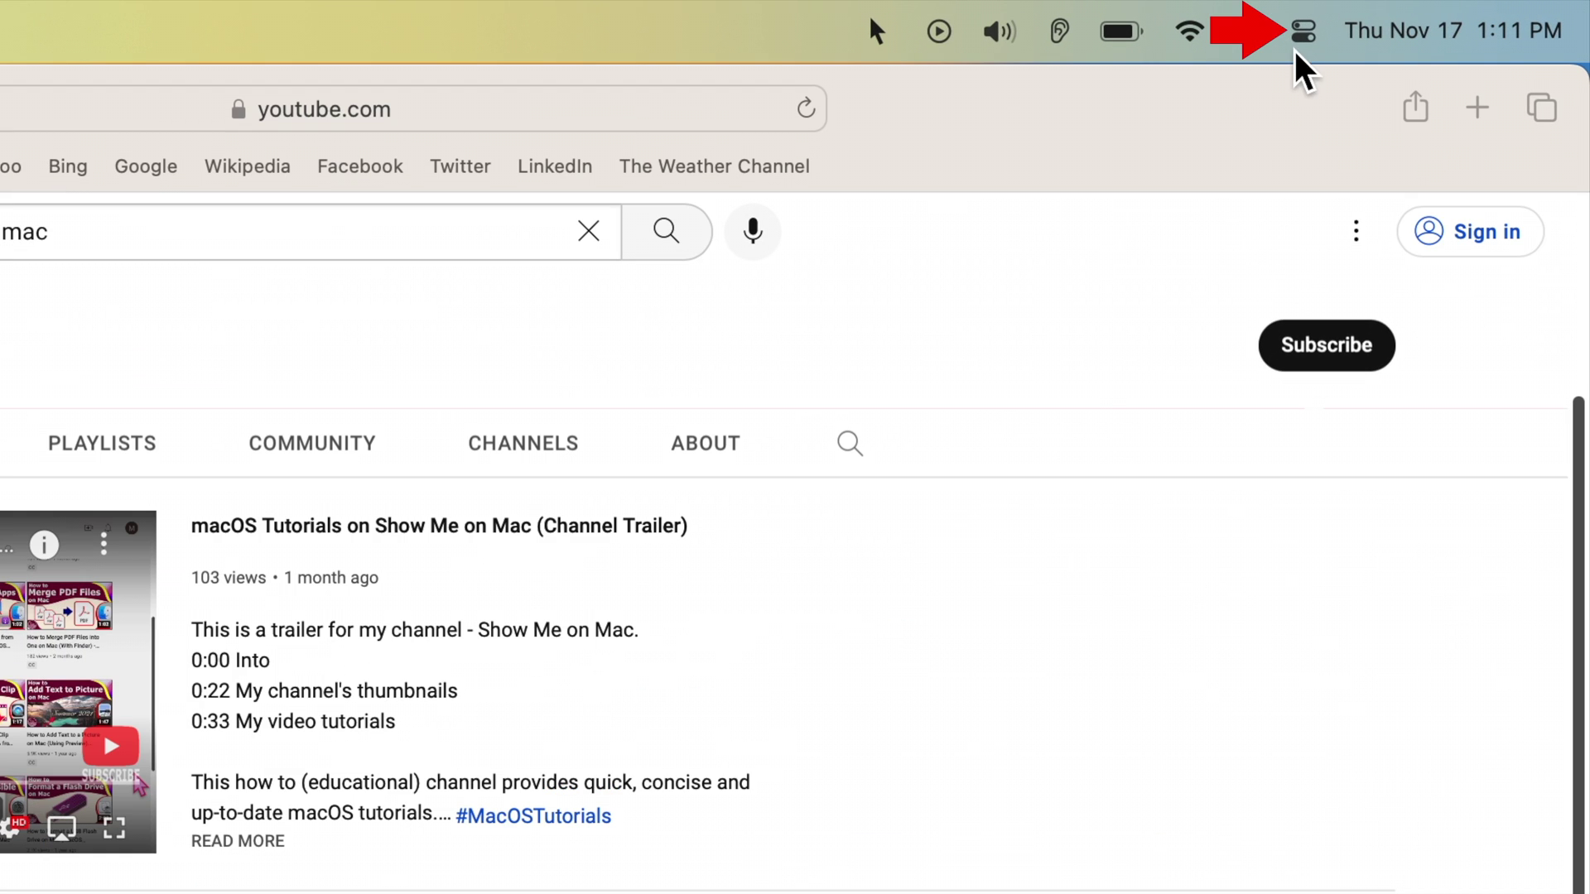
- In Control Center's Sound menu, switch output to Speakers+BH, then back to MacBook Pro Speakers
left_click(1303, 35)
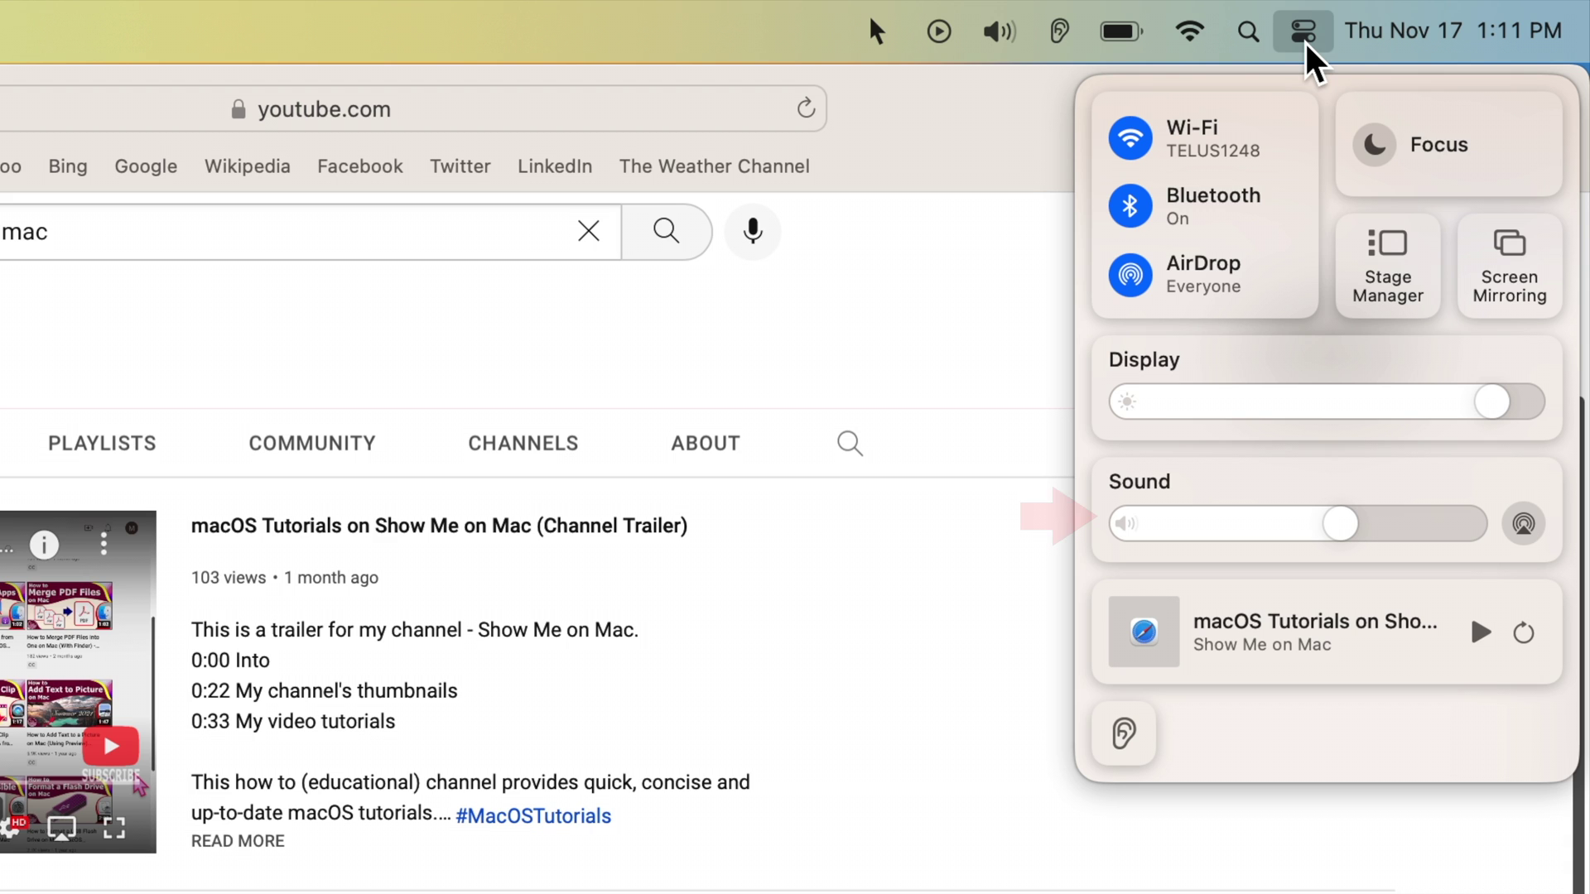
left_click(1251, 472)
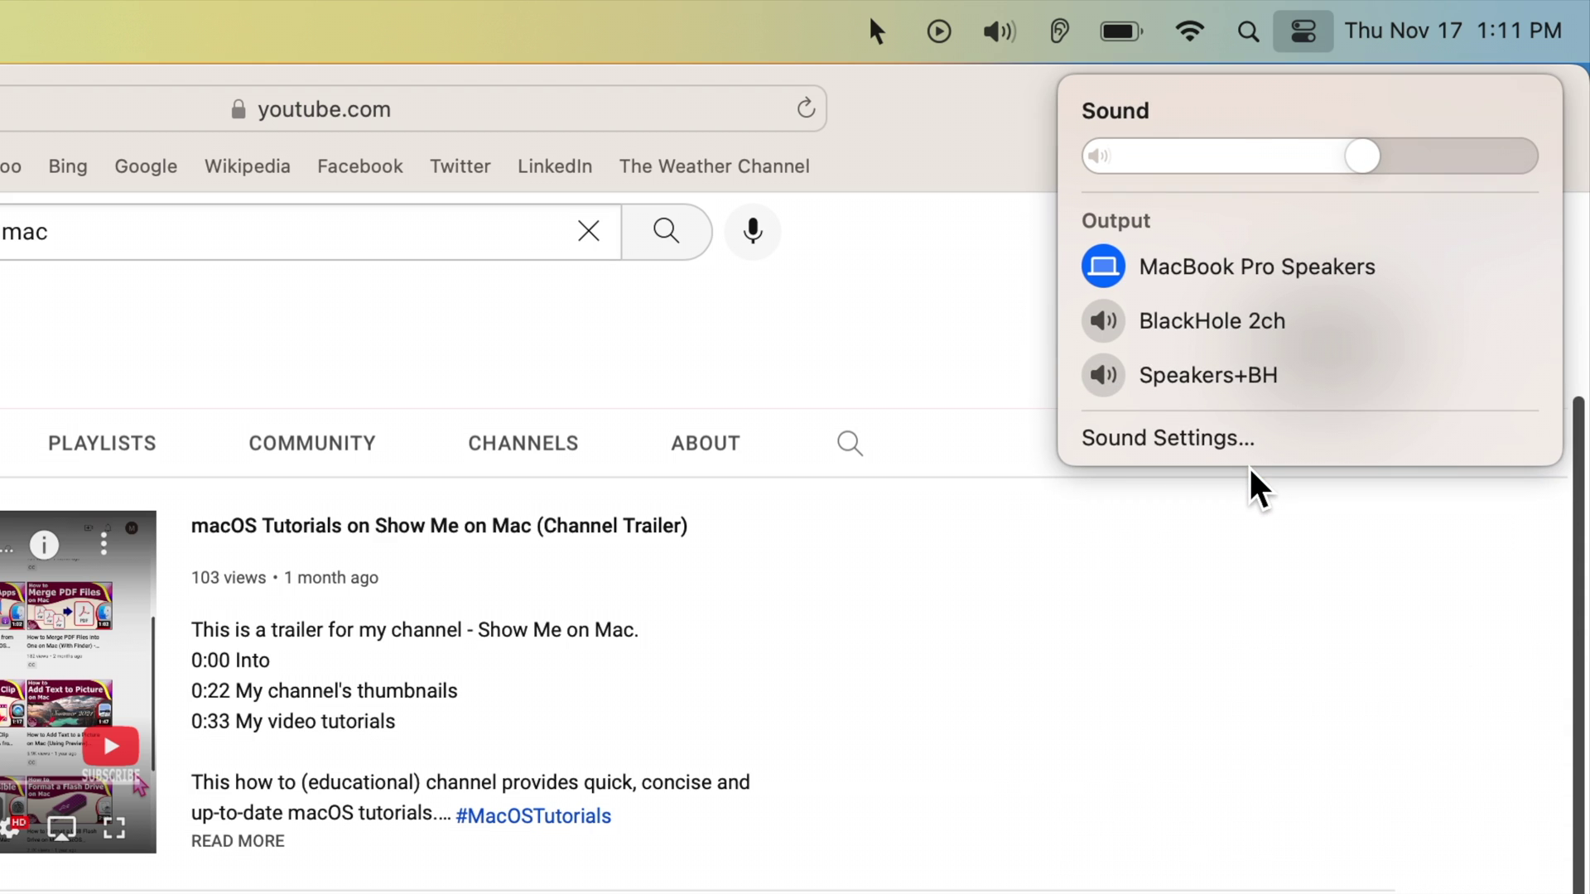
left_click(1244, 385)
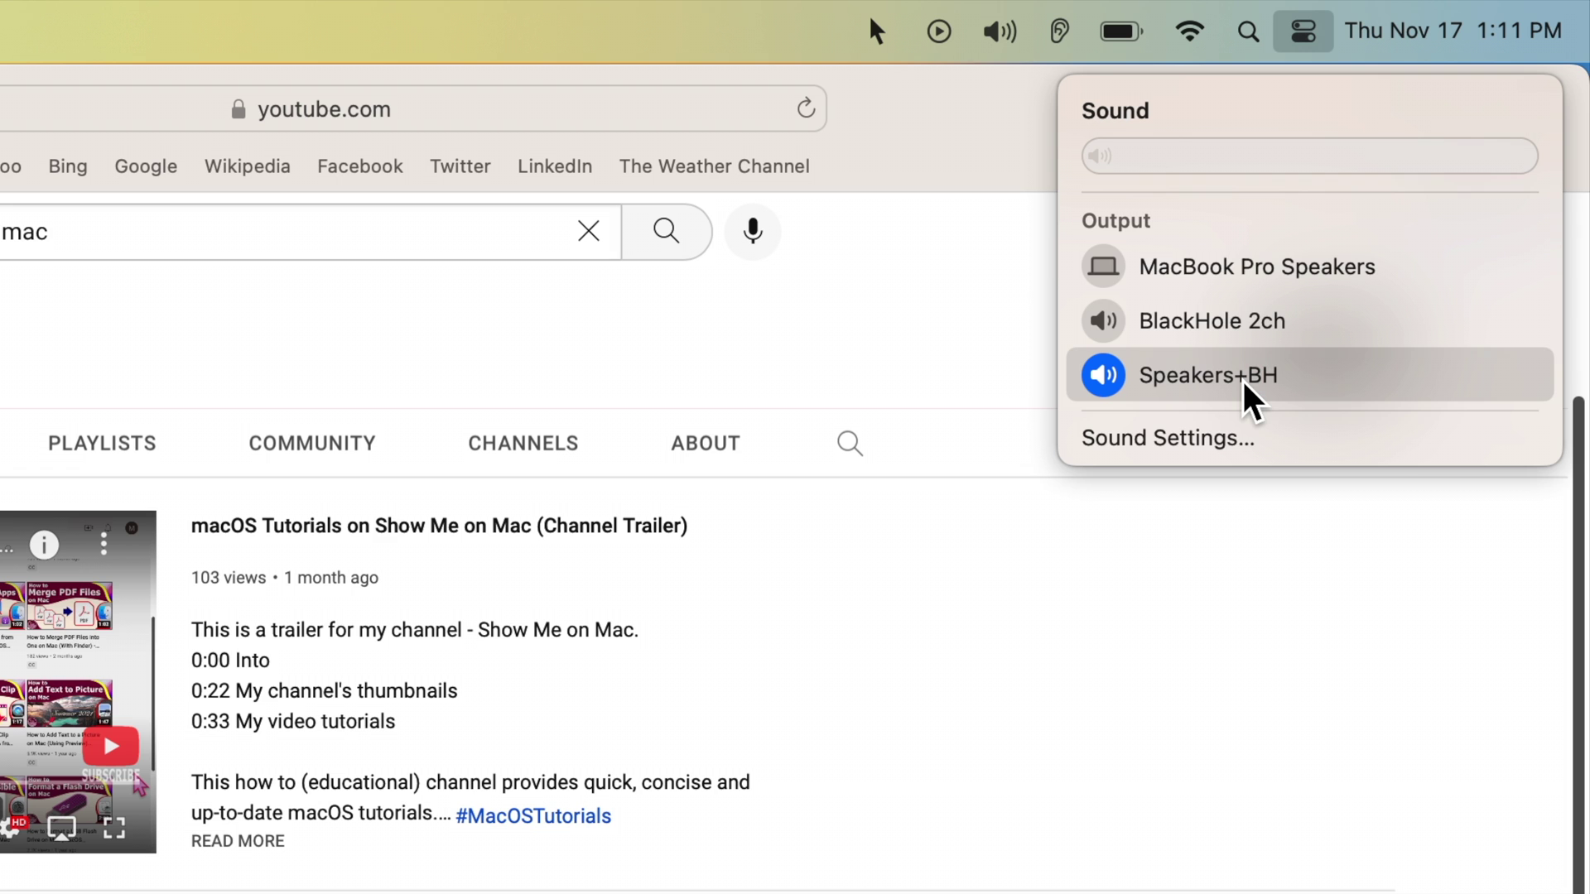
left_click(1234, 286)
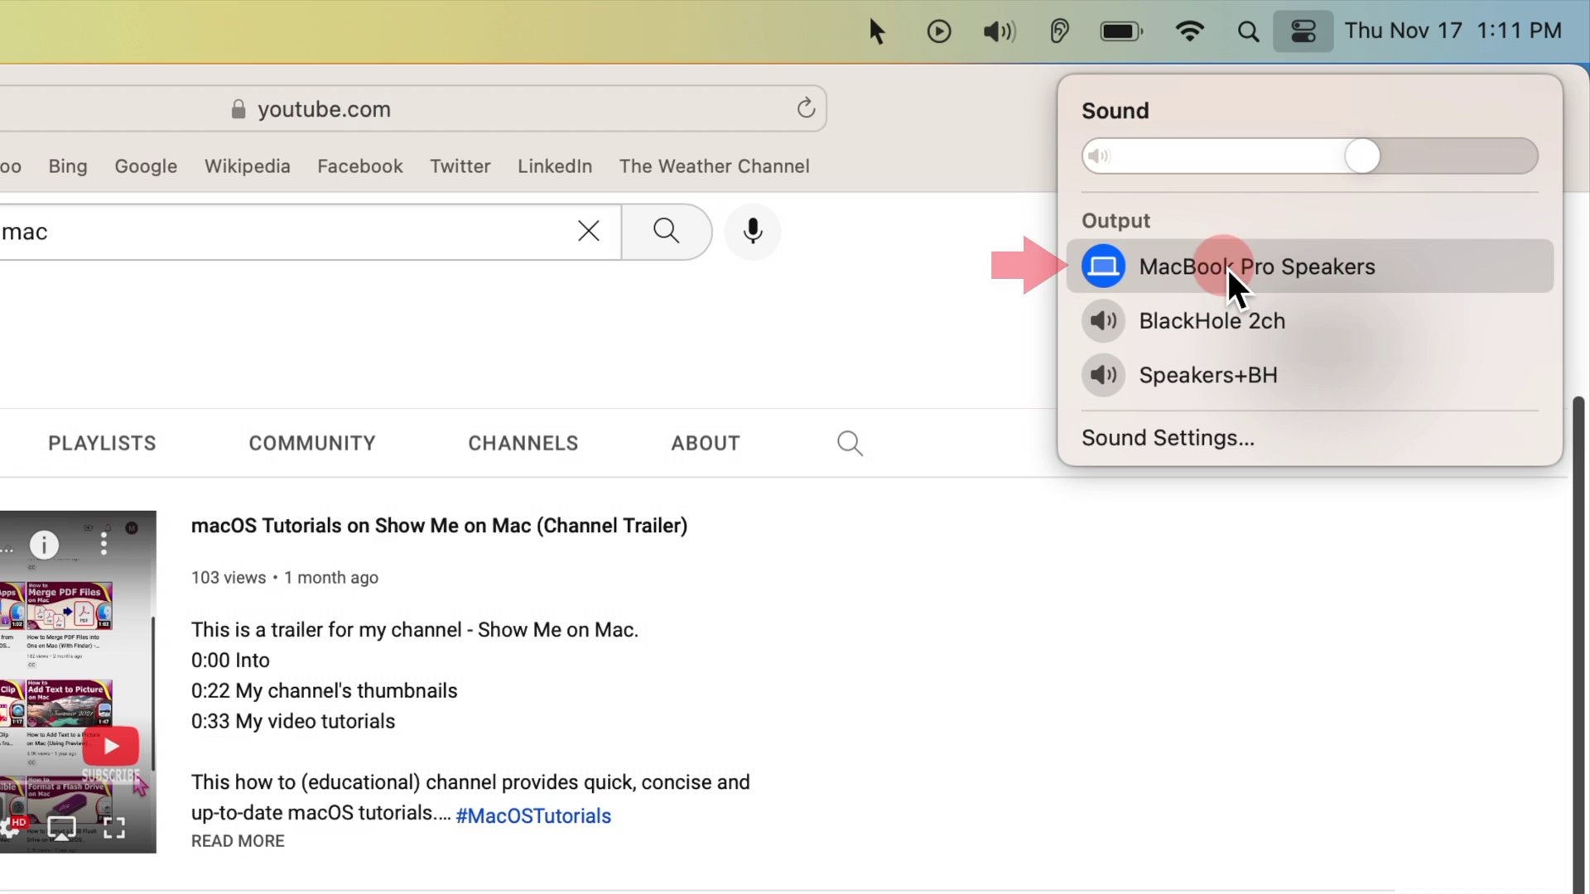